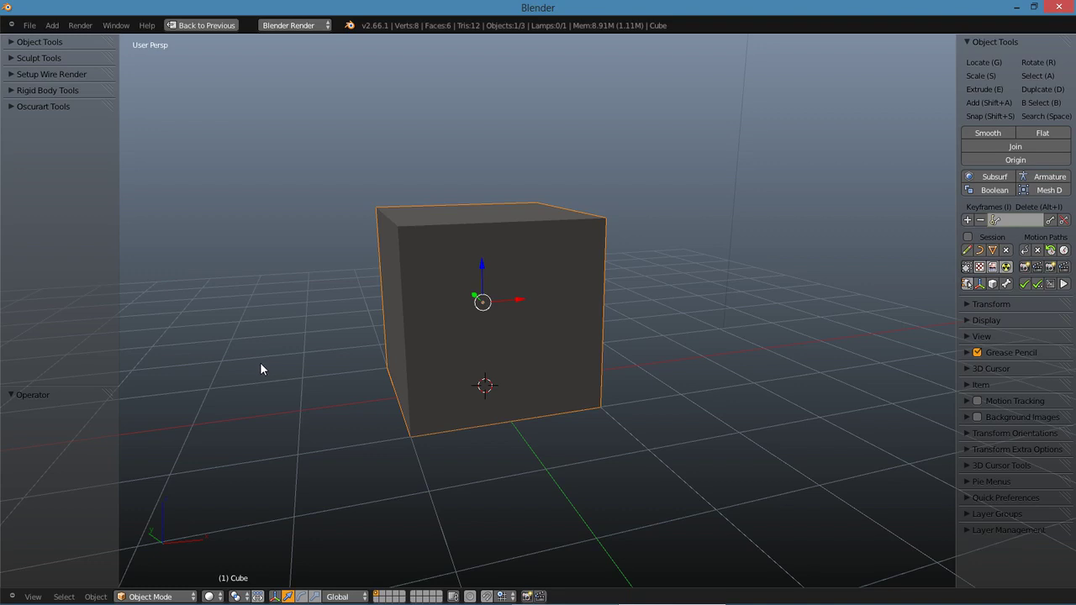
Open User Preferences from the File menu, move it toward the centre, and maximize it.
left_click(33, 27)
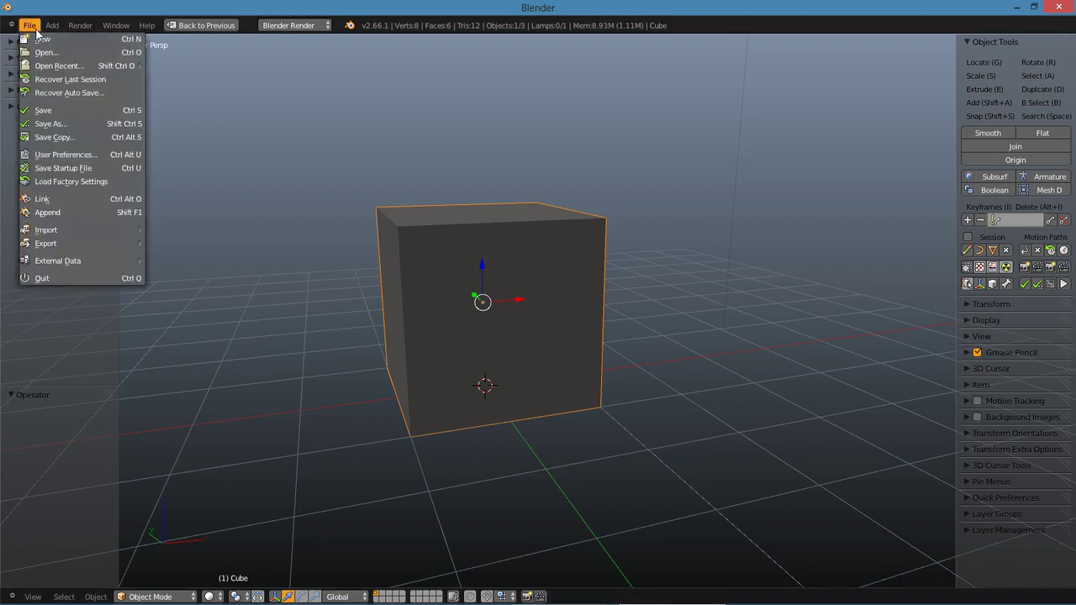
left_click(91, 154)
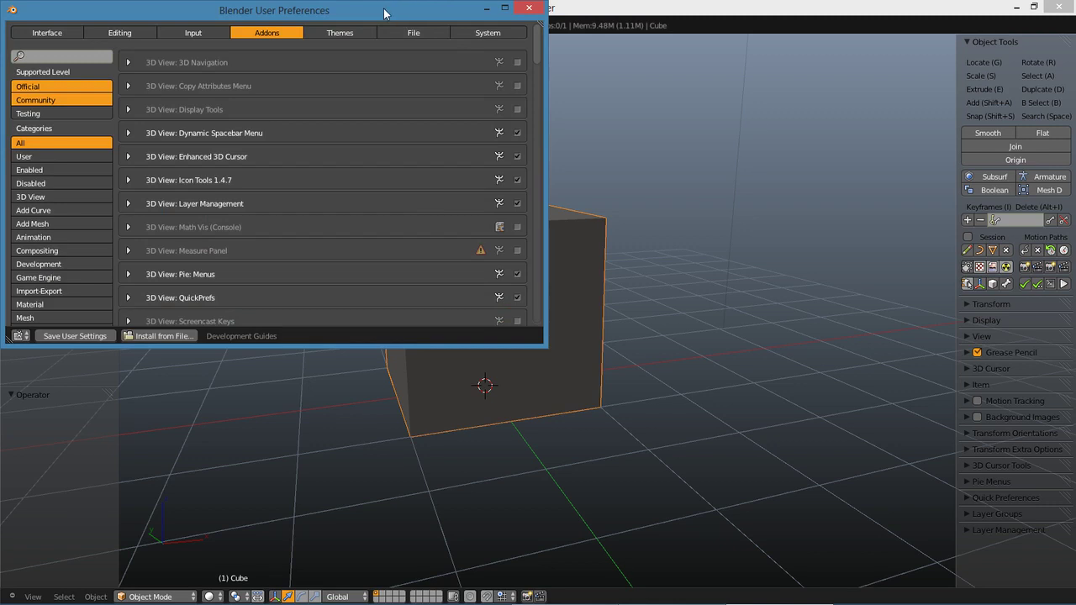
left_click_drag(385, 16, 586, 85)
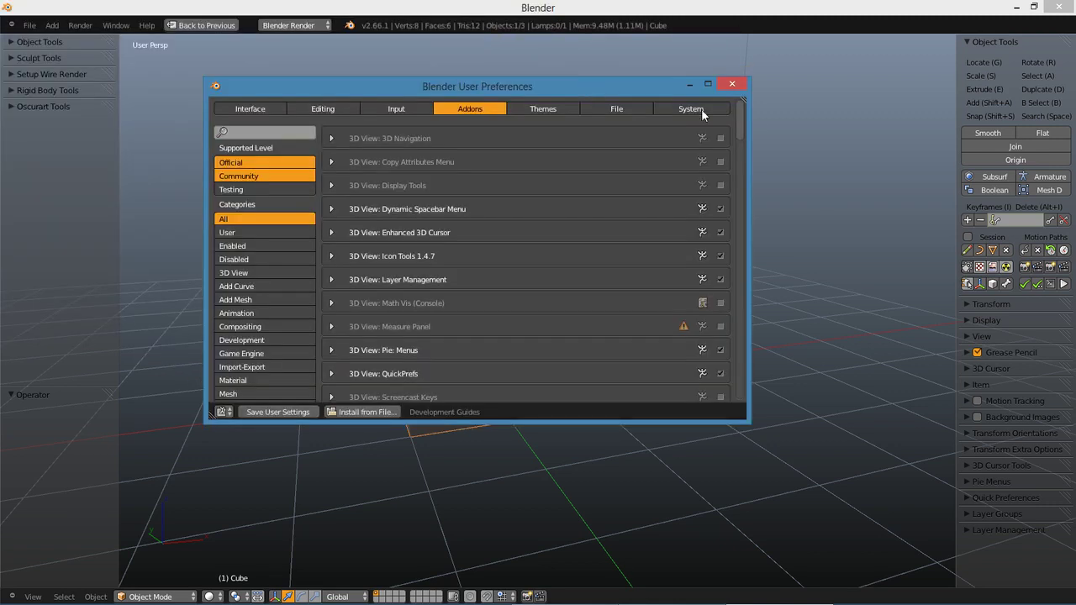
left_click(707, 84)
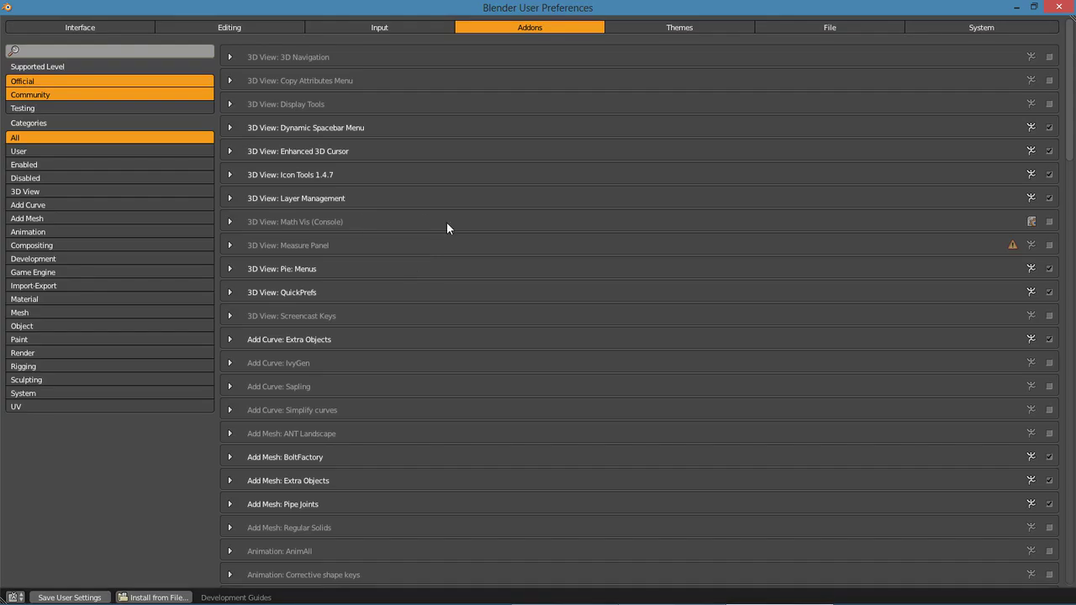
Show the Themes tab's 3D View colours in a smaller floating window moved right and down.
left_click(686, 27)
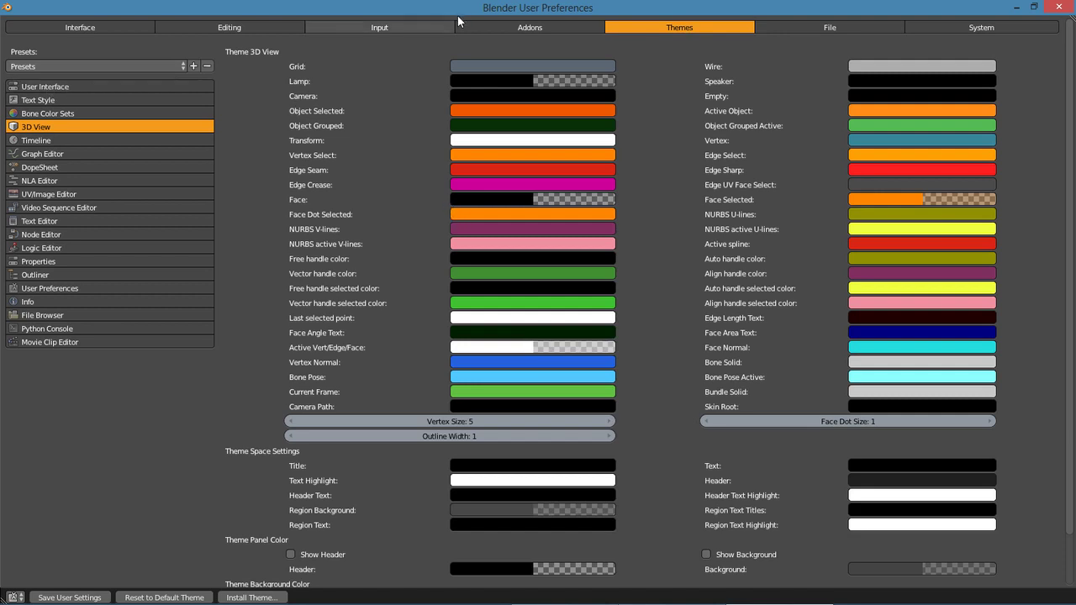
left_click_drag(448, 27, 448, 21)
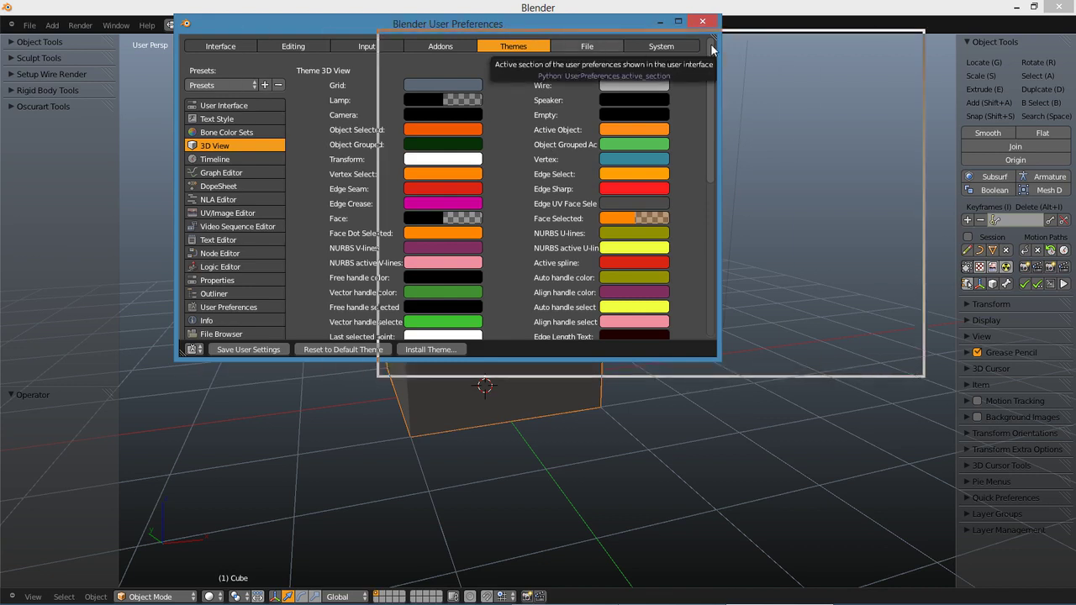
left_click_drag(711, 50, 711, 50)
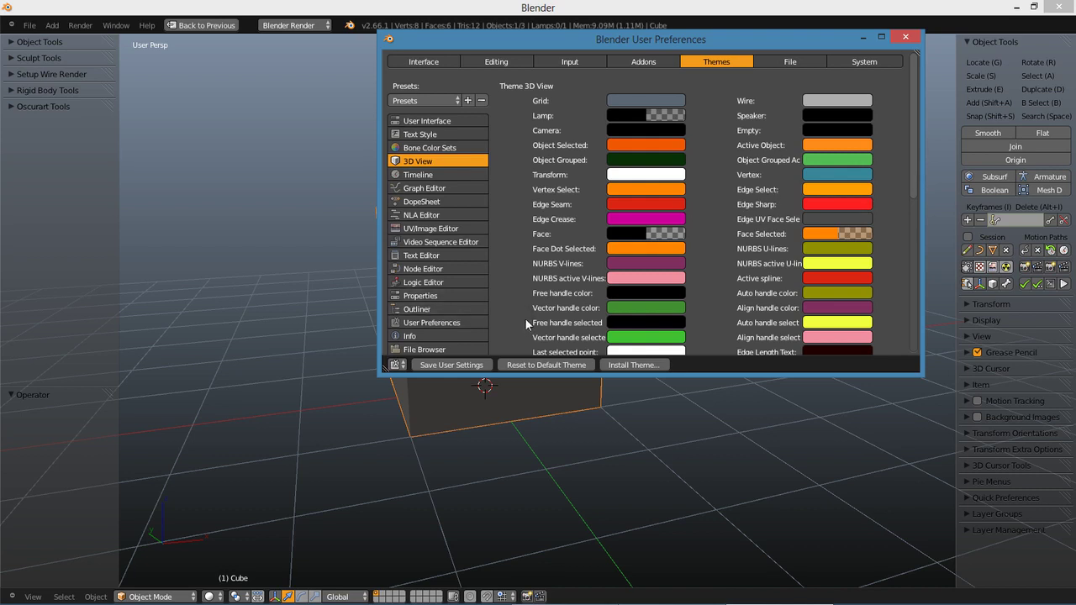
Save User Settings while the Themes tab shows the 3D View colour settings.
mouse_move(467, 321)
left_mouse_down()
mouse_move(393, 337)
mouse_move(402, 383)
mouse_move(461, 396)
mouse_move(479, 384)
mouse_move(497, 369)
mouse_move(448, 321)
left_mouse_up()
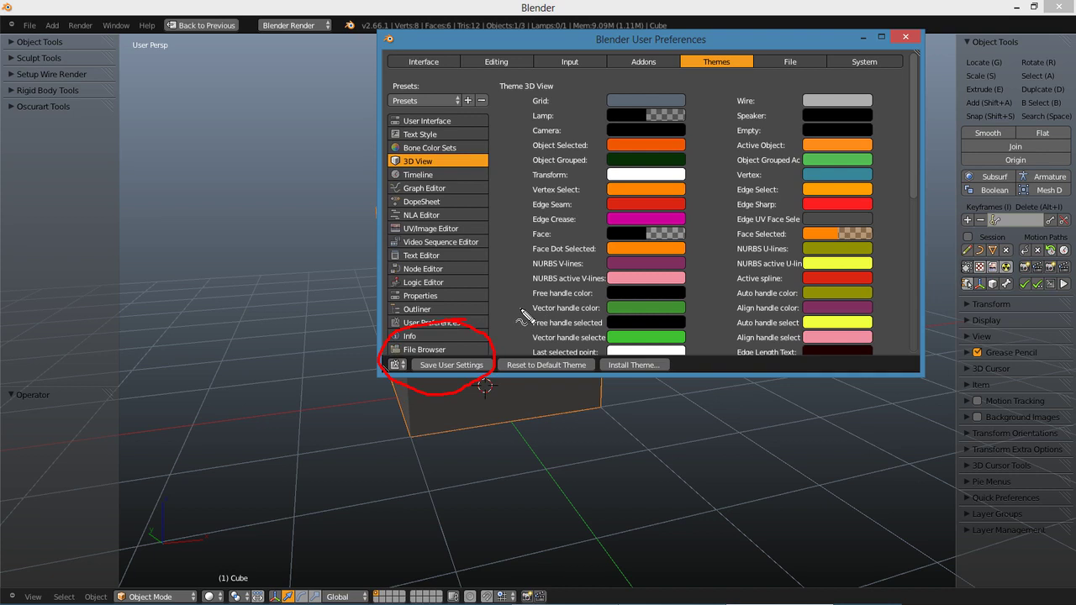
key("Escape")
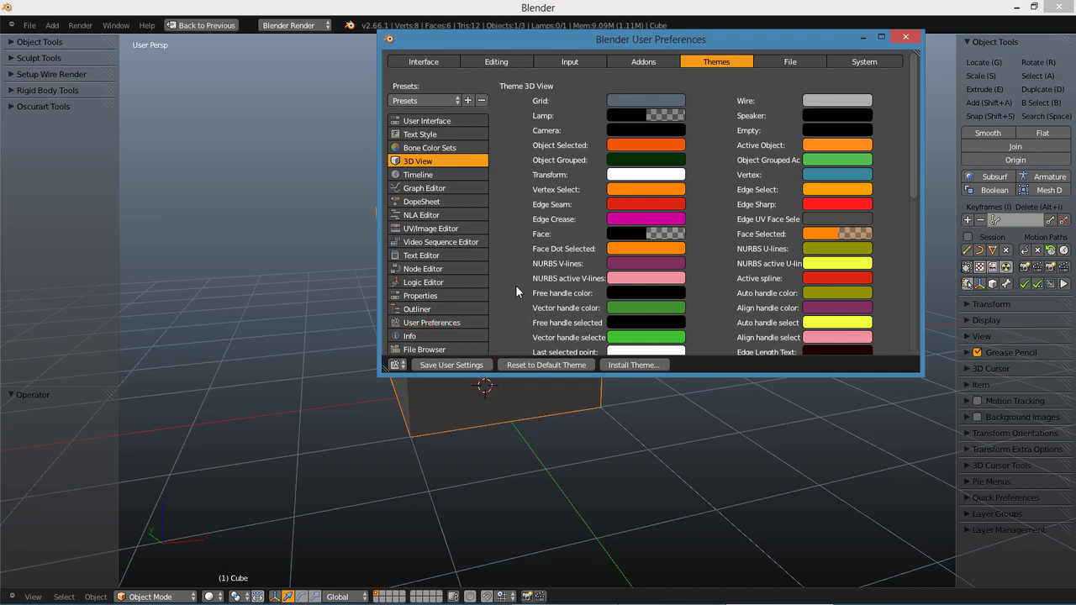
left_click(455, 366)
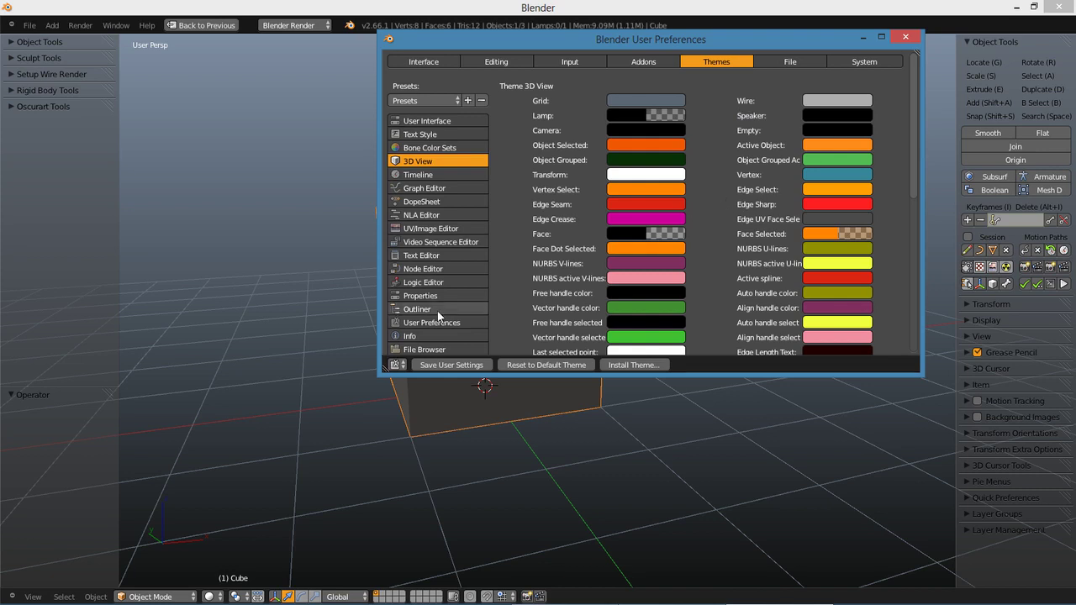
mouse_move(409, 338)
left_mouse_down()
mouse_move(396, 369)
mouse_move(440, 390)
mouse_move(481, 356)
mouse_move(414, 321)
left_mouse_up()
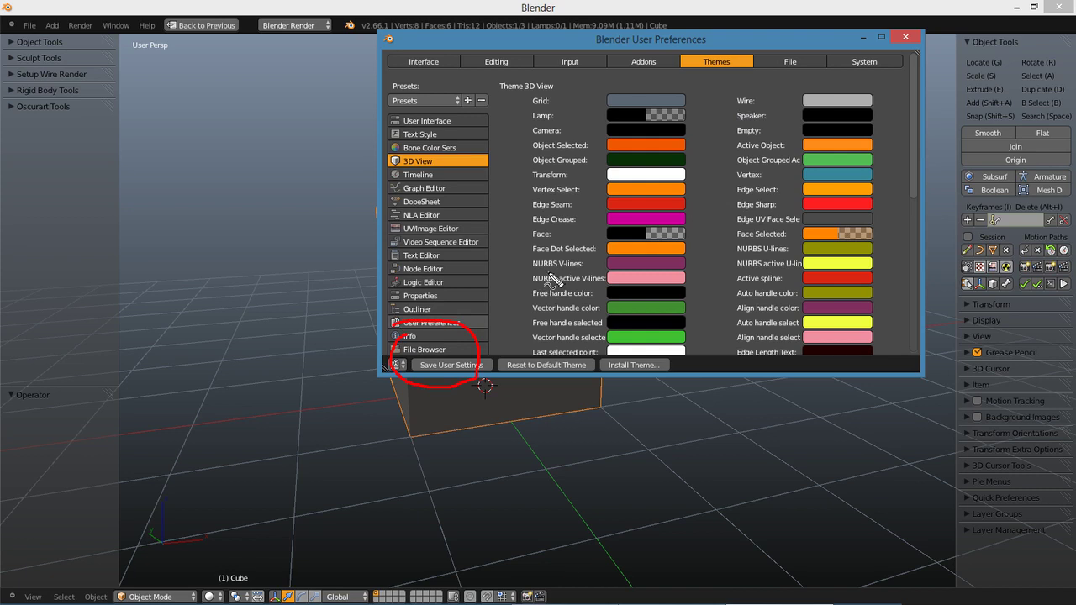
key("Escape")
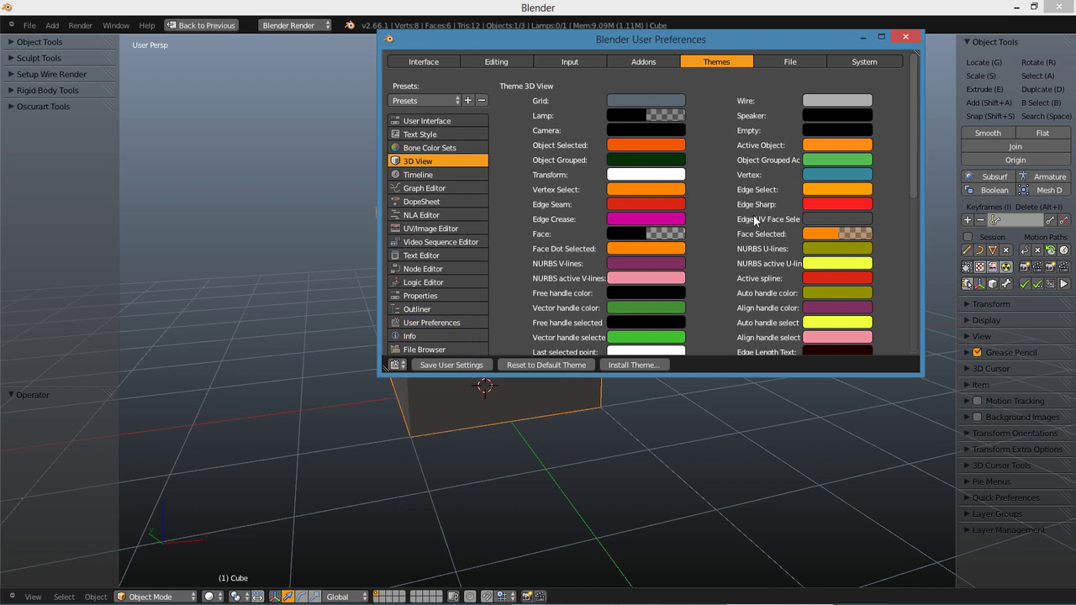
Maximize the preferences window and scroll down the 3D View theme list.
scroll(744, 217, "down", 4)
scroll(730, 219, "up", 4)
scroll(730, 219, "down", 1)
scroll(730, 218, "down", 4)
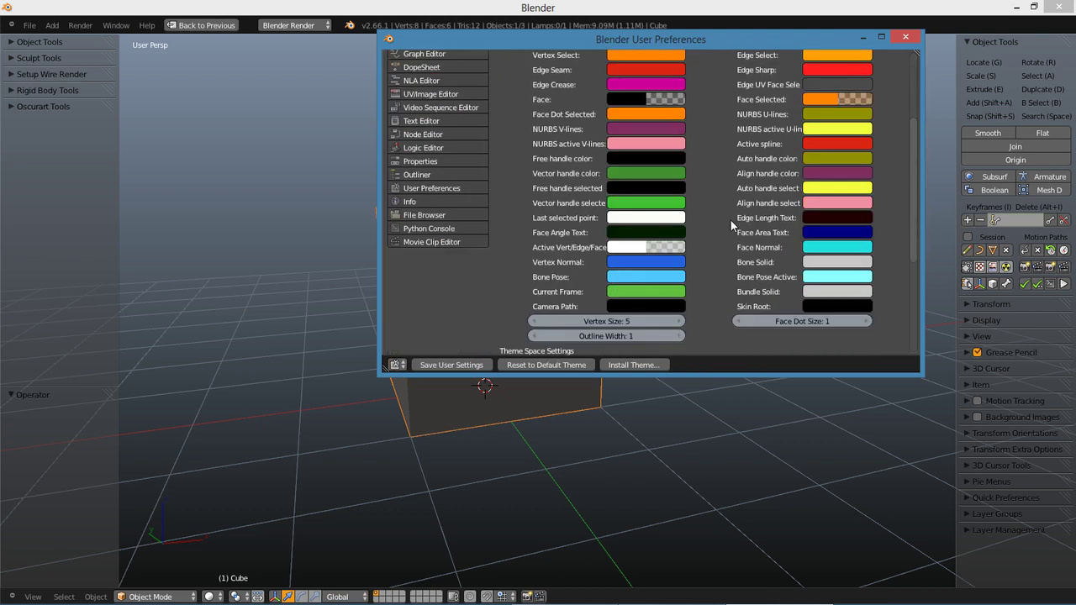
scroll(731, 220, "up", 3)
left_click(882, 39)
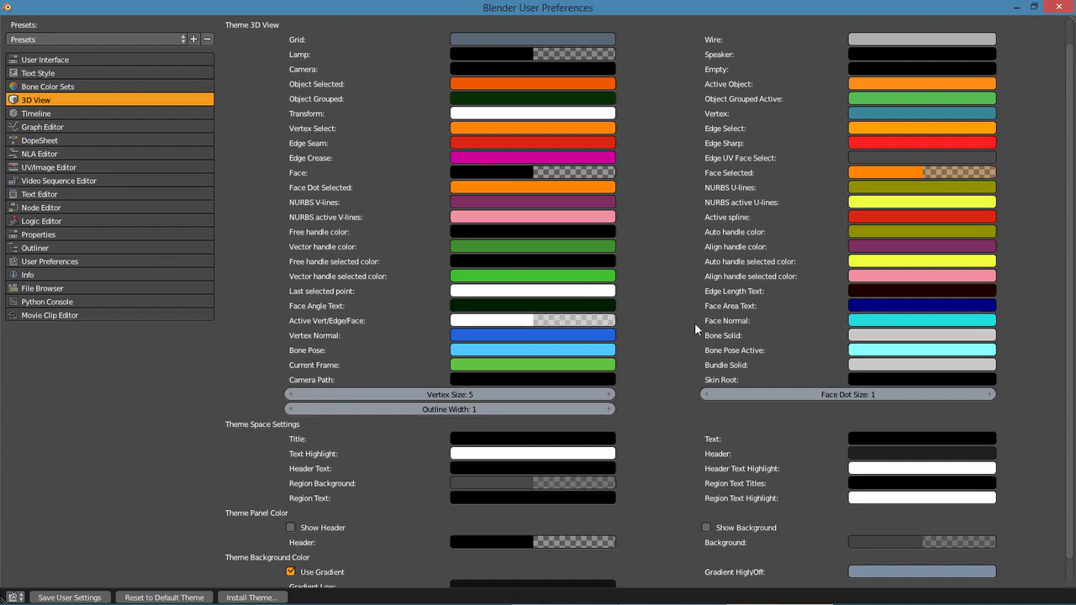
scroll(694, 323, "down", 1)
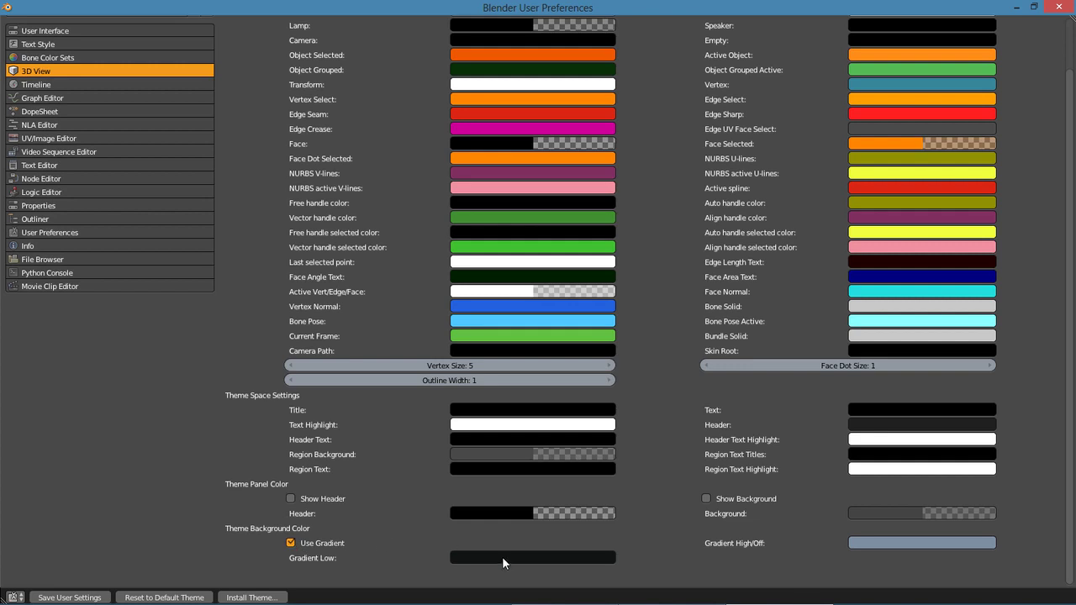
Inspect the Gradient Low background colour, then restore and re-maximize the window.
left_click(502, 558)
double_click(928, 10)
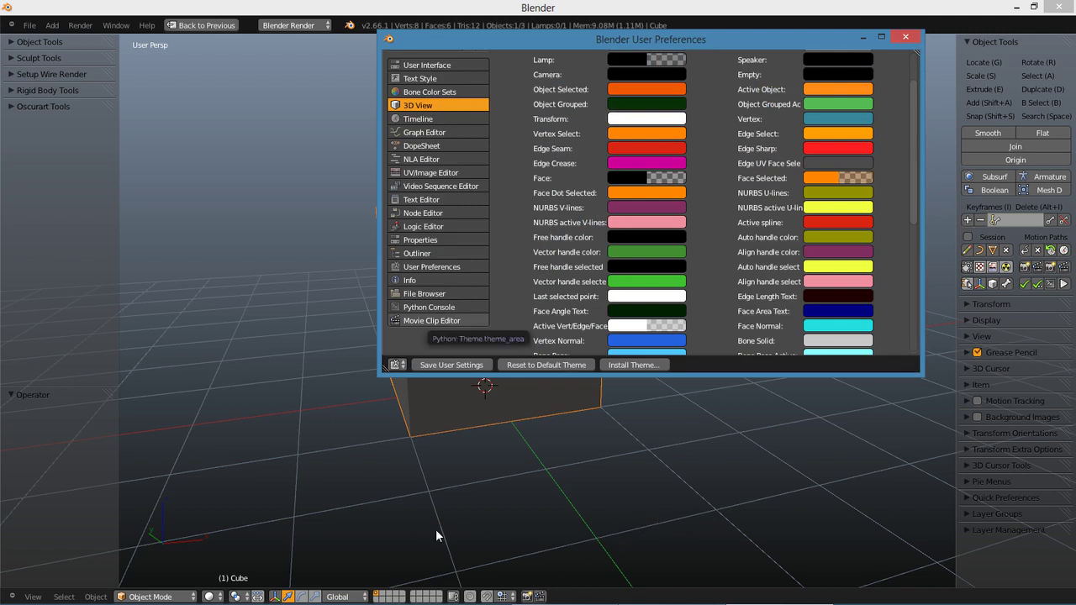
left_click(882, 39)
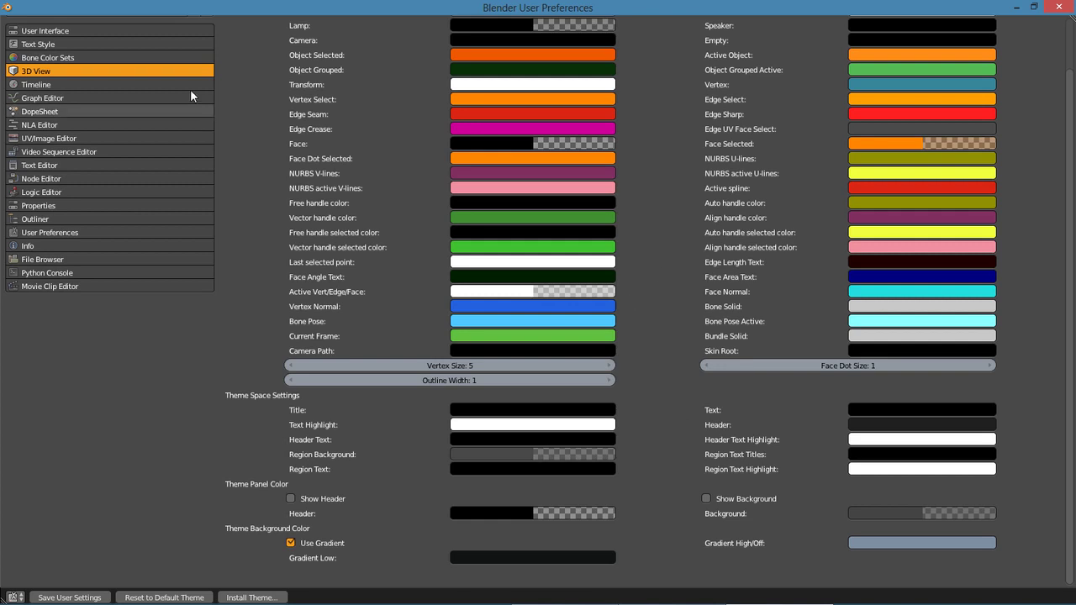
Show the User Interface theme colours in a smaller window moved up and left.
left_click(38, 30)
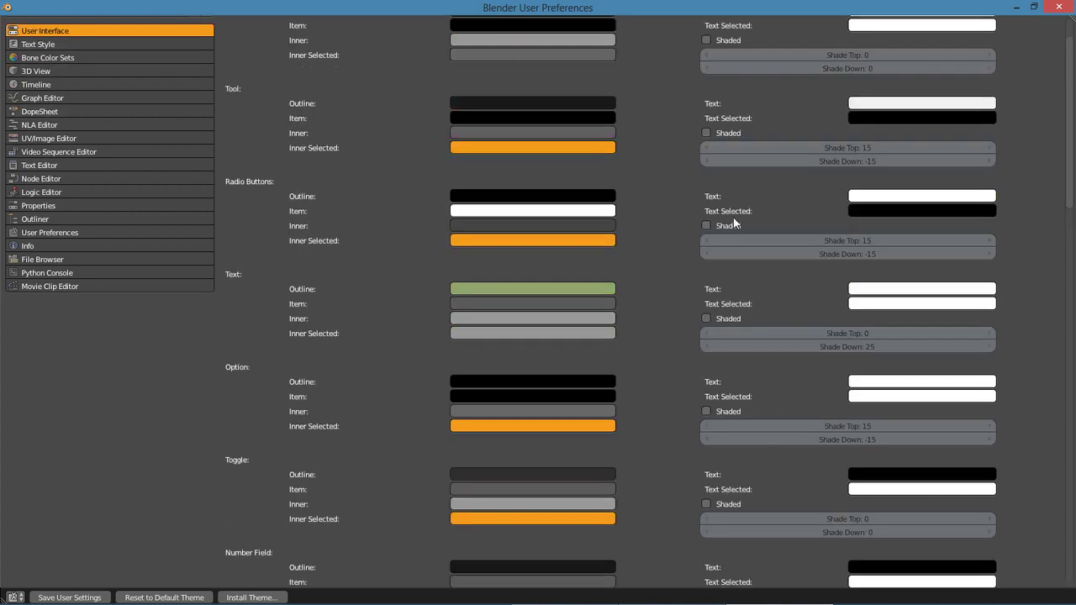
key("super+Down")
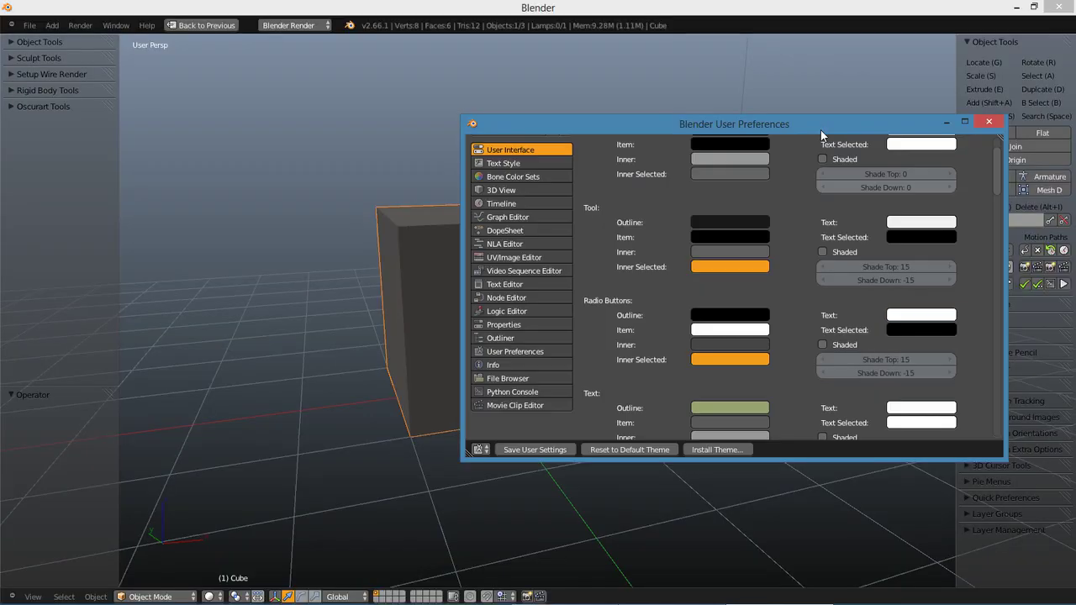
left_click_drag(735, 132, 637, 153)
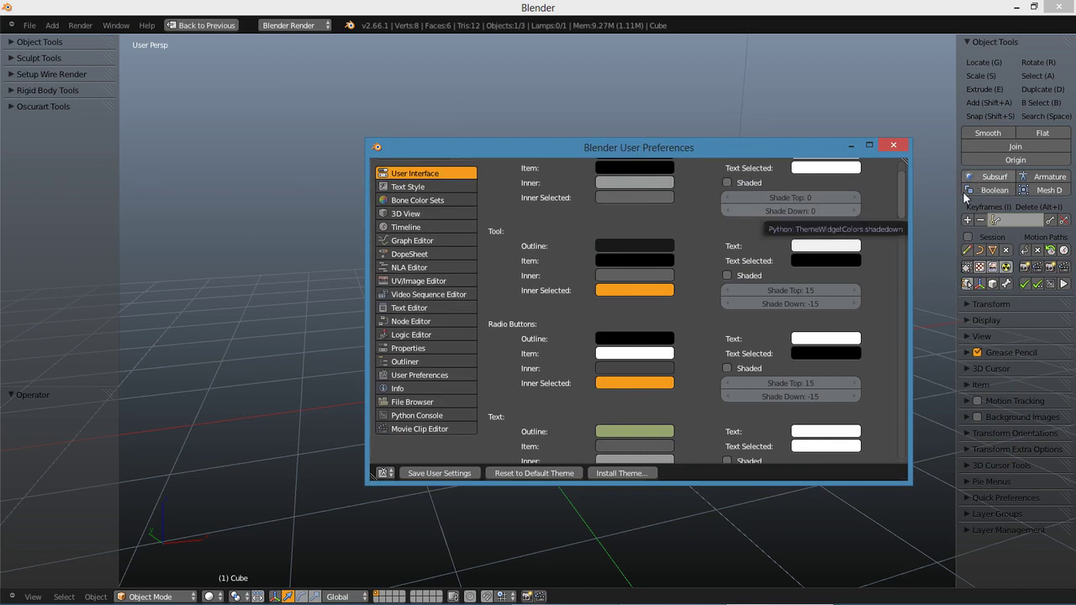
Scroll down to the Menu Shadow and Icons settings and save the user settings.
scroll(900, 189, "up", 3)
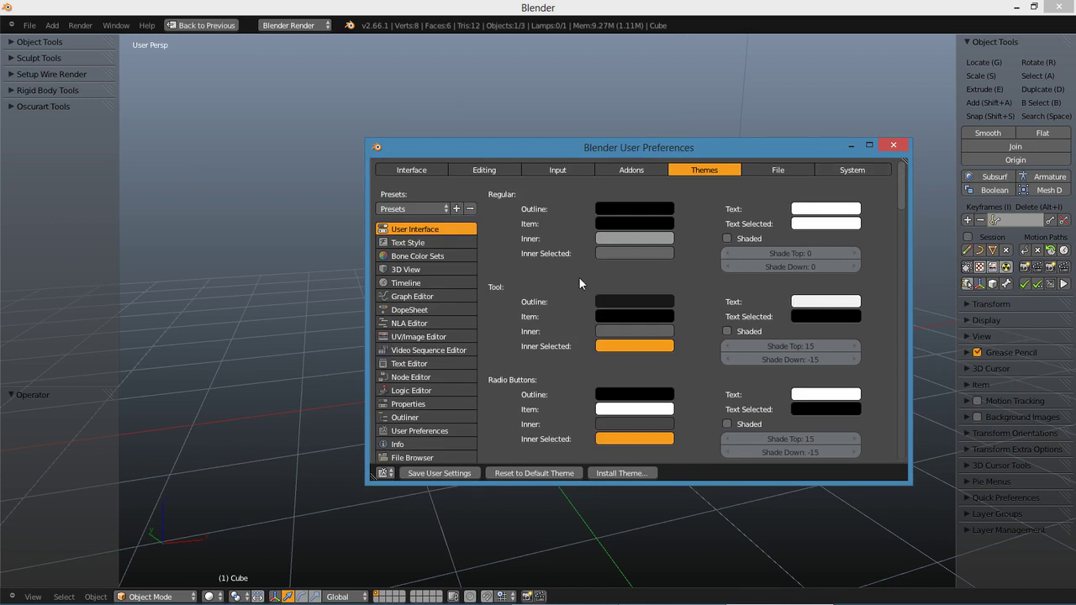
scroll(570, 306, "down", 3)
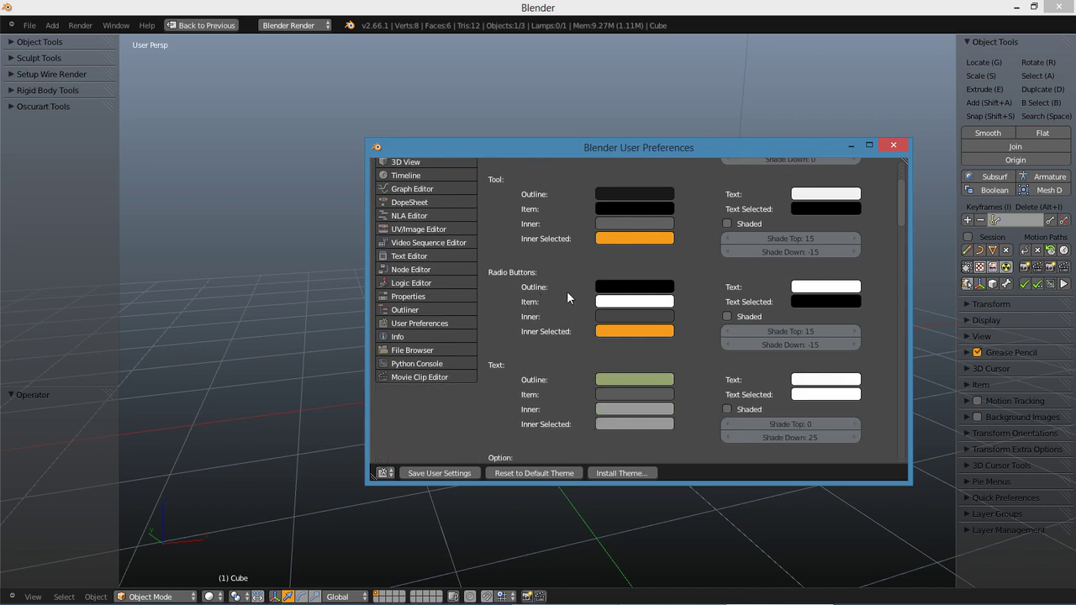
scroll(566, 291, "down", 7)
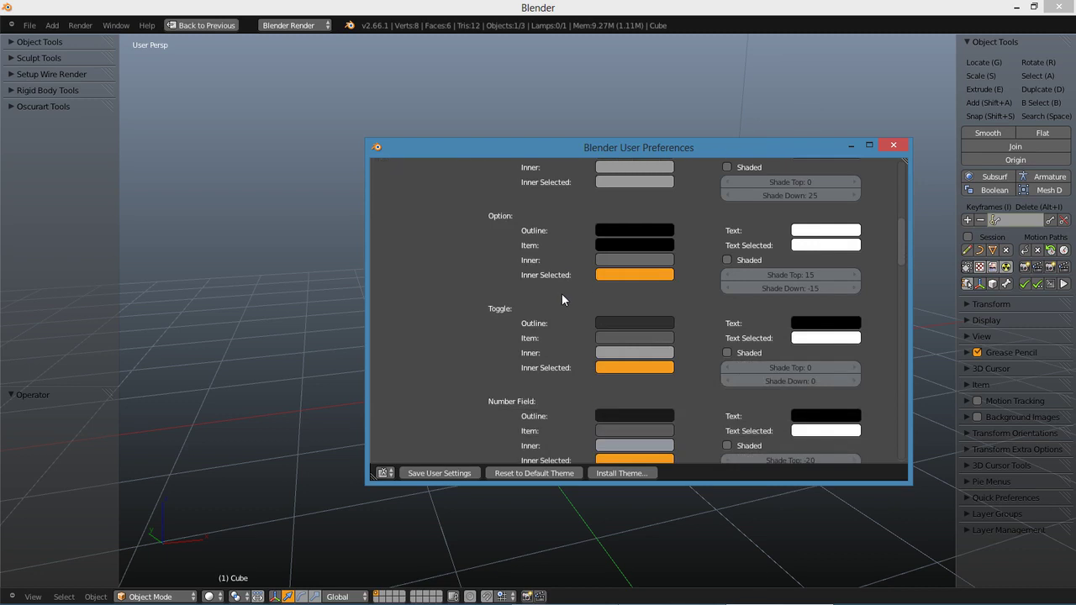
scroll(564, 298, "down", 5)
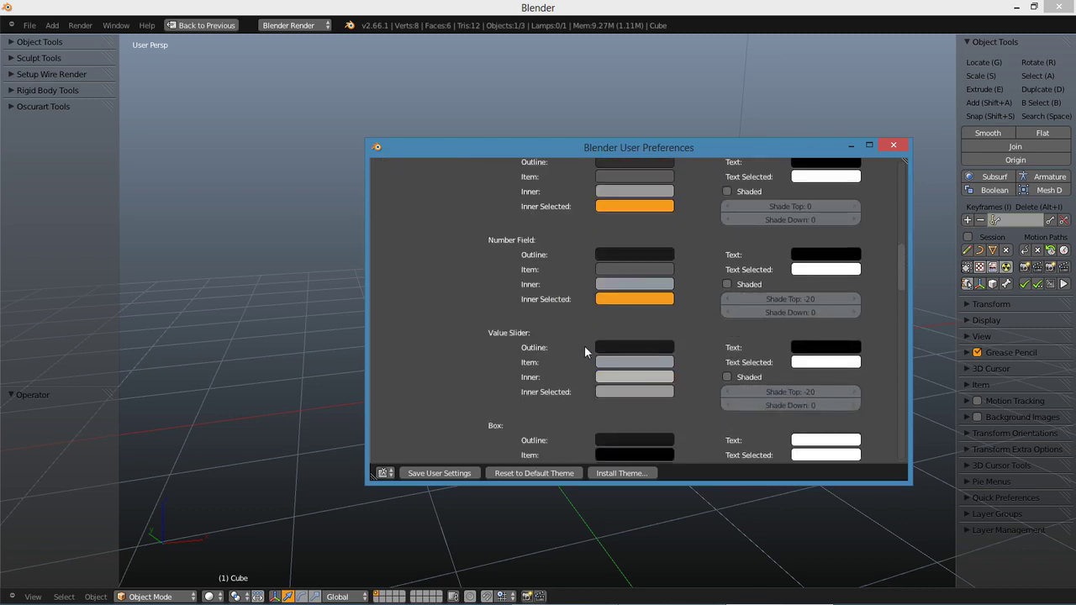
scroll(576, 332, "down", 2)
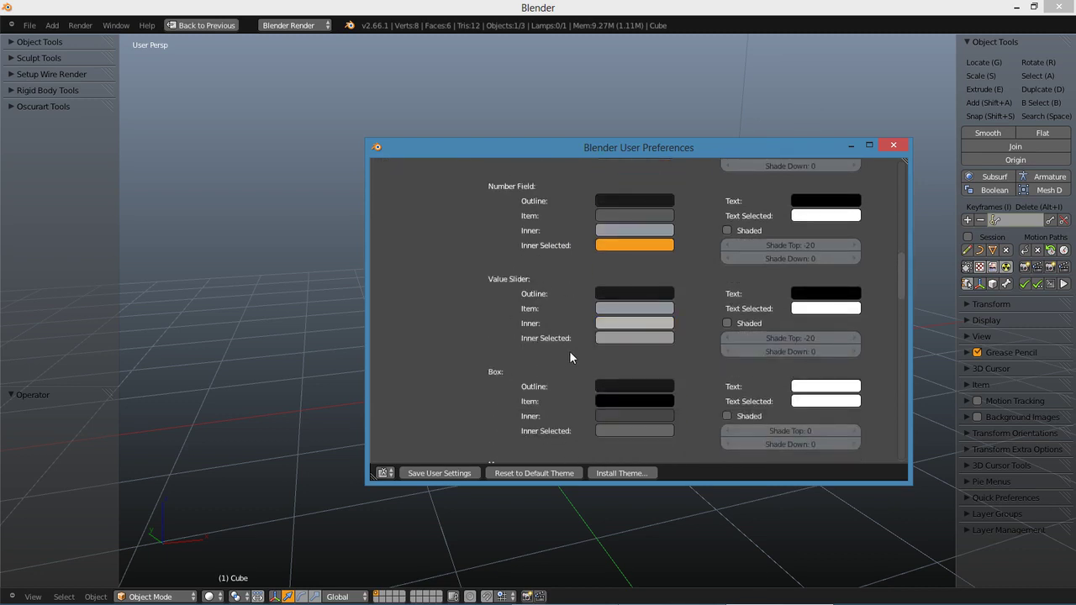
scroll(569, 353, "down", 3)
scroll(507, 371, "down", 2)
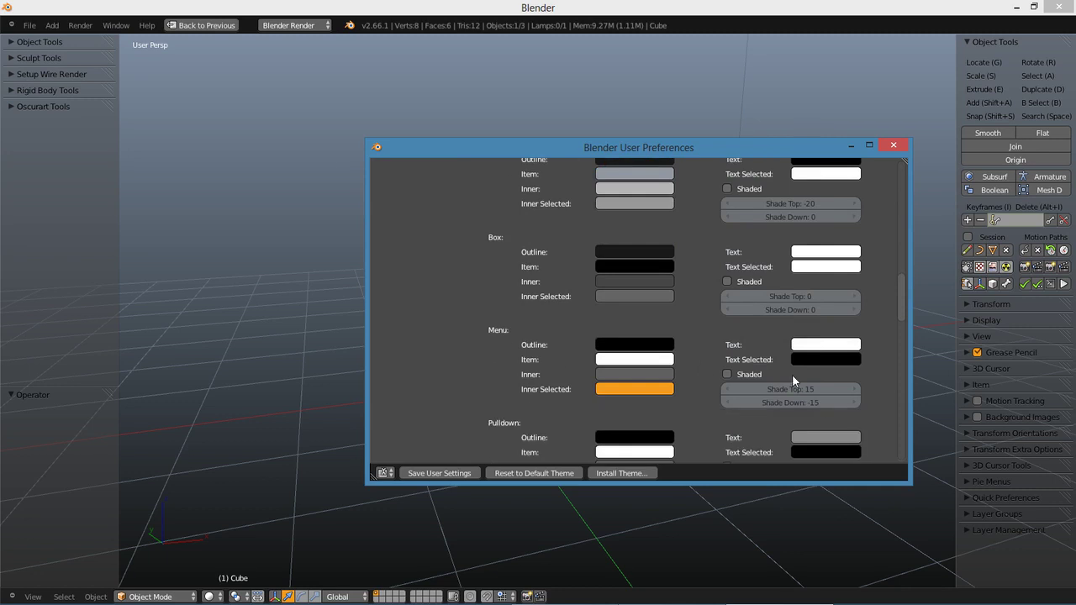
scroll(554, 378, "down", 8)
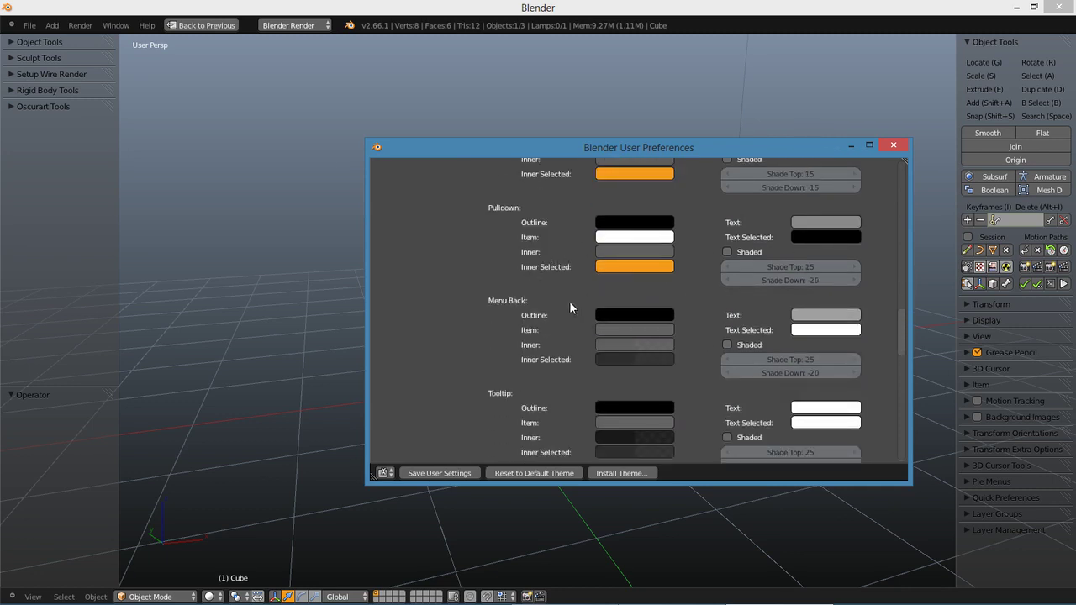
scroll(568, 303, "down", 6)
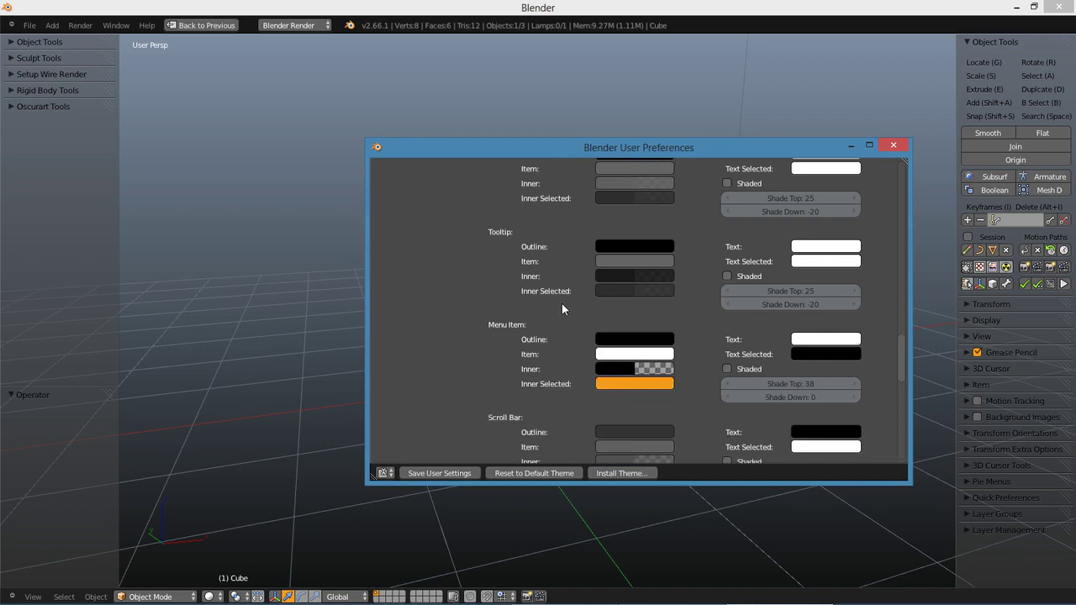
scroll(561, 304, "down", 5)
scroll(560, 303, "down", 7)
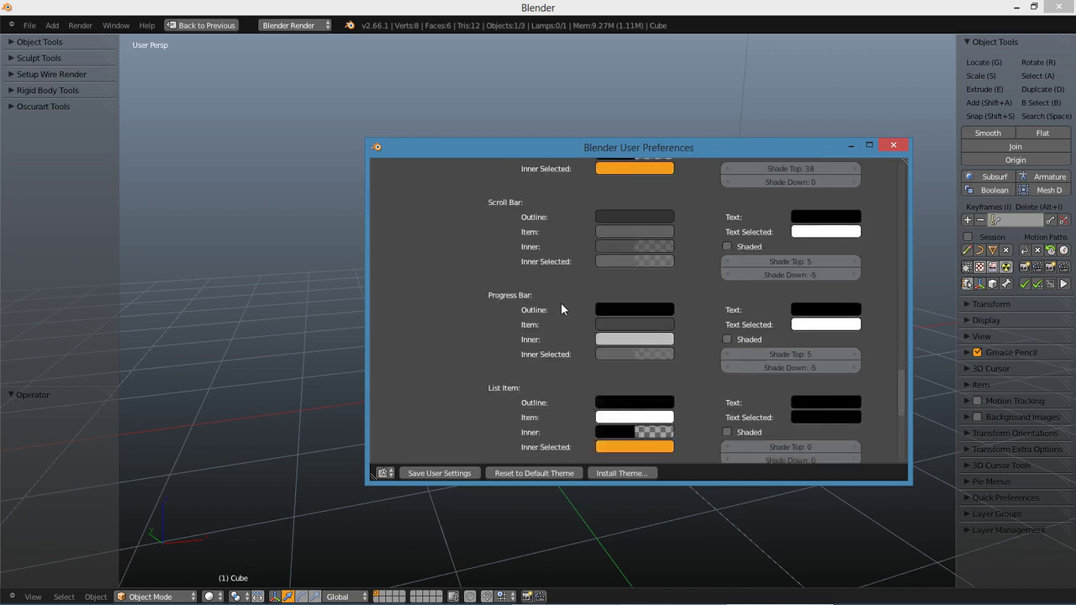
scroll(558, 309, "down", 2)
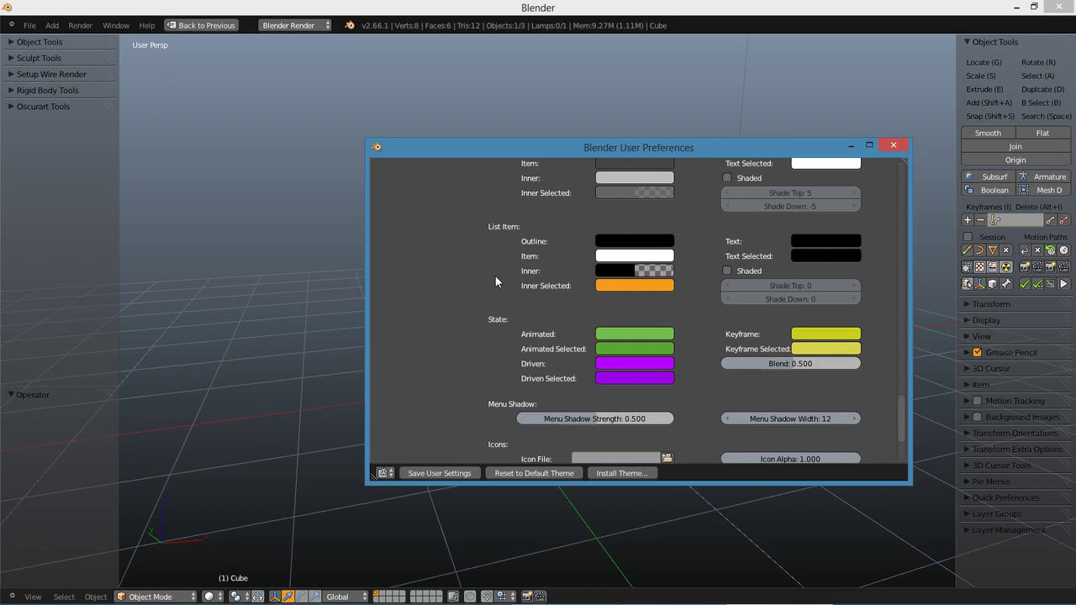
left_click(420, 474)
Maximize User Preferences and scroll back to the Regular, Tool and Radio Buttons colours at the top.
left_click(869, 145)
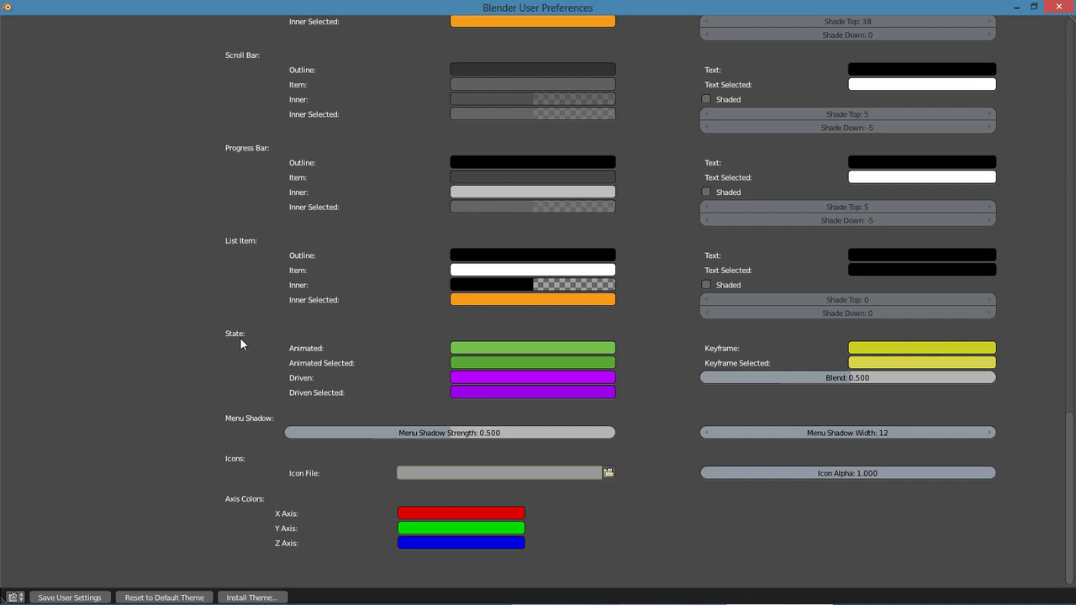
scroll(240, 337, "up", 5)
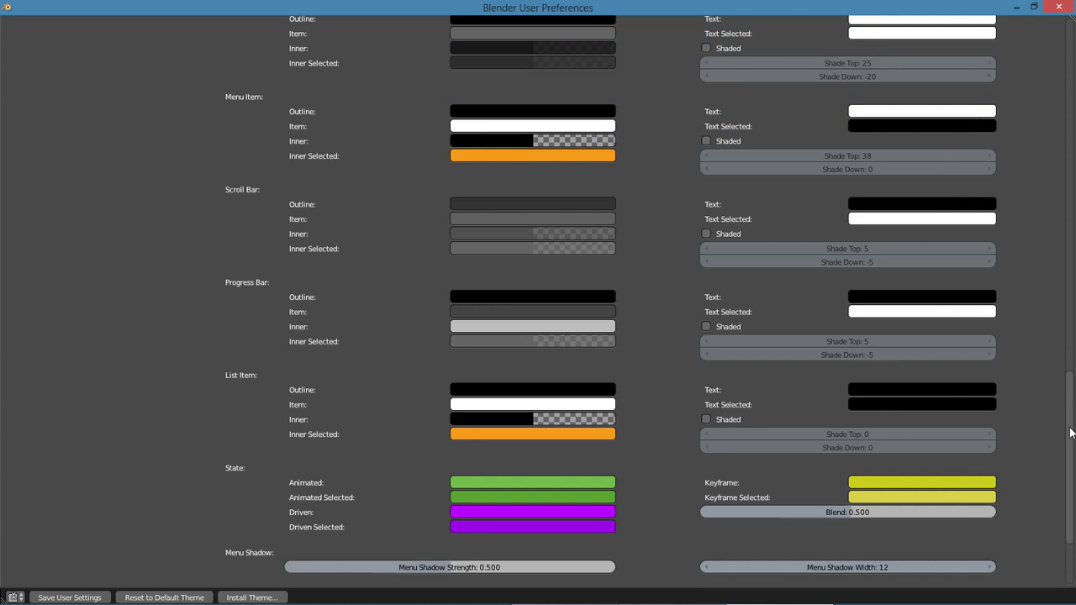
left_click_drag(1072, 433, 1071, 75)
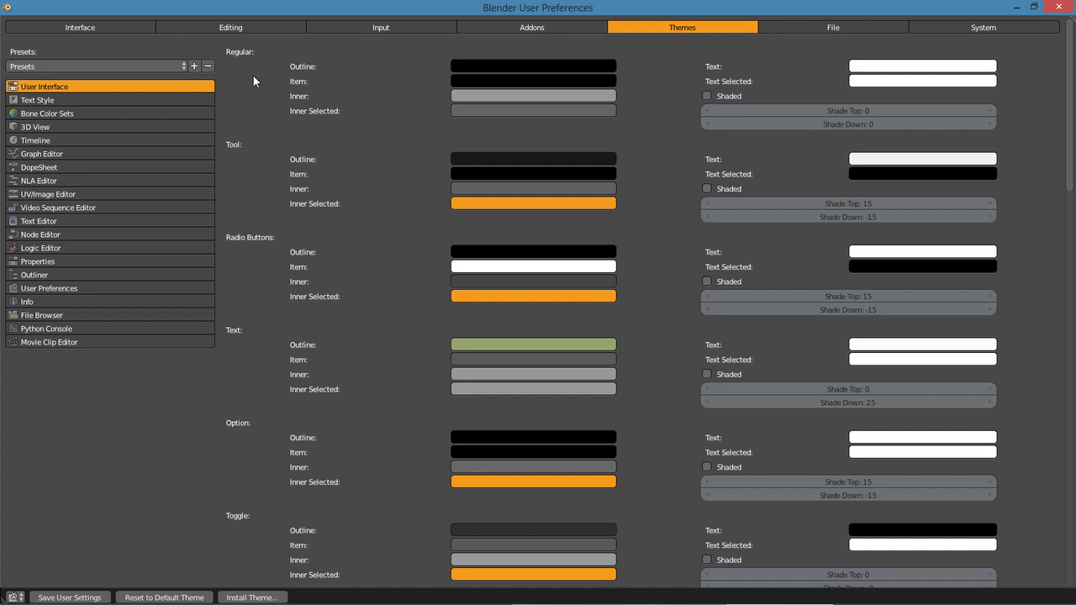
Apply the Back To Black, Blender 24X, Elsyiun, Energy V7, and Hexagon presets in turn, ending on Modo.
left_click(181, 66)
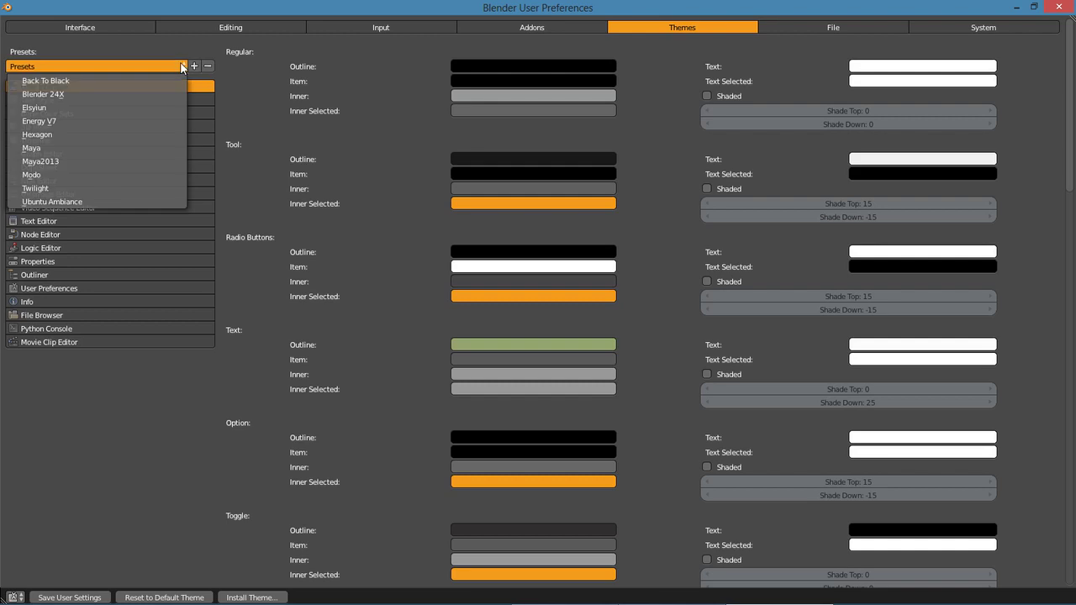
left_click(139, 82)
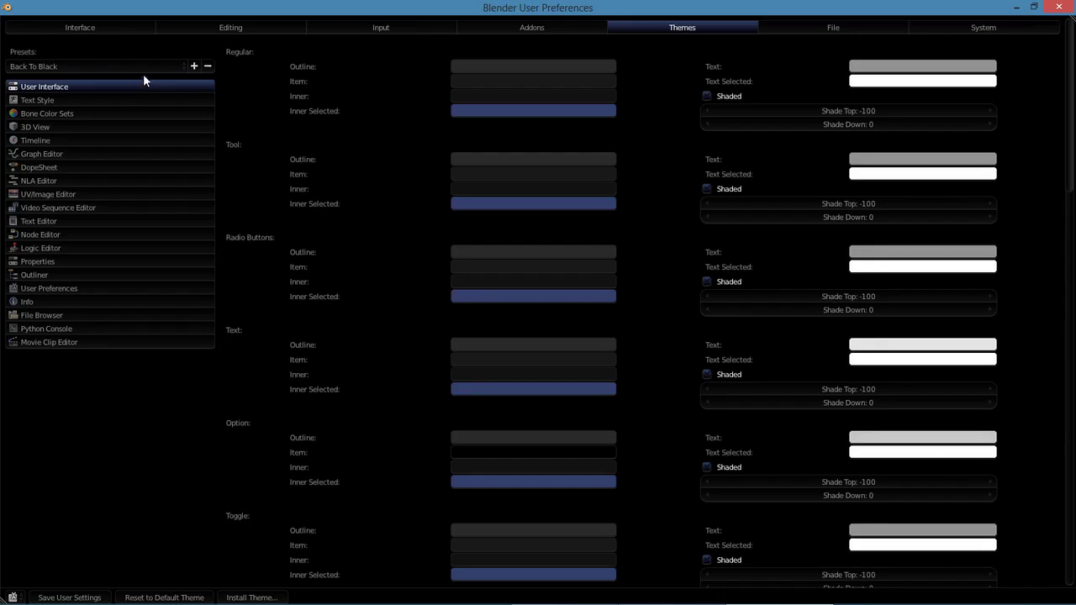
left_click(162, 68)
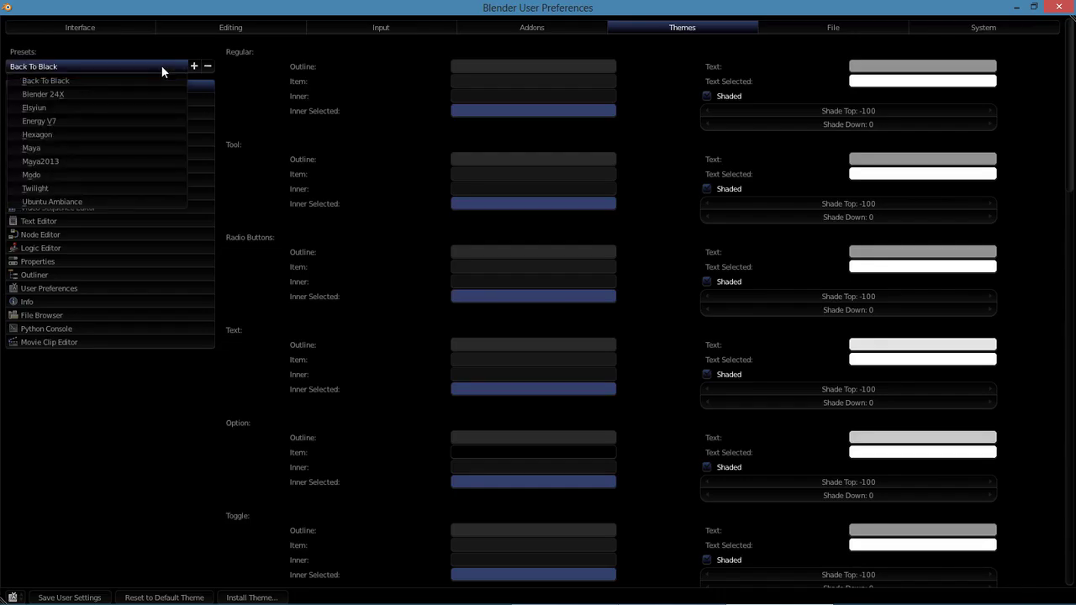
left_click(97, 94)
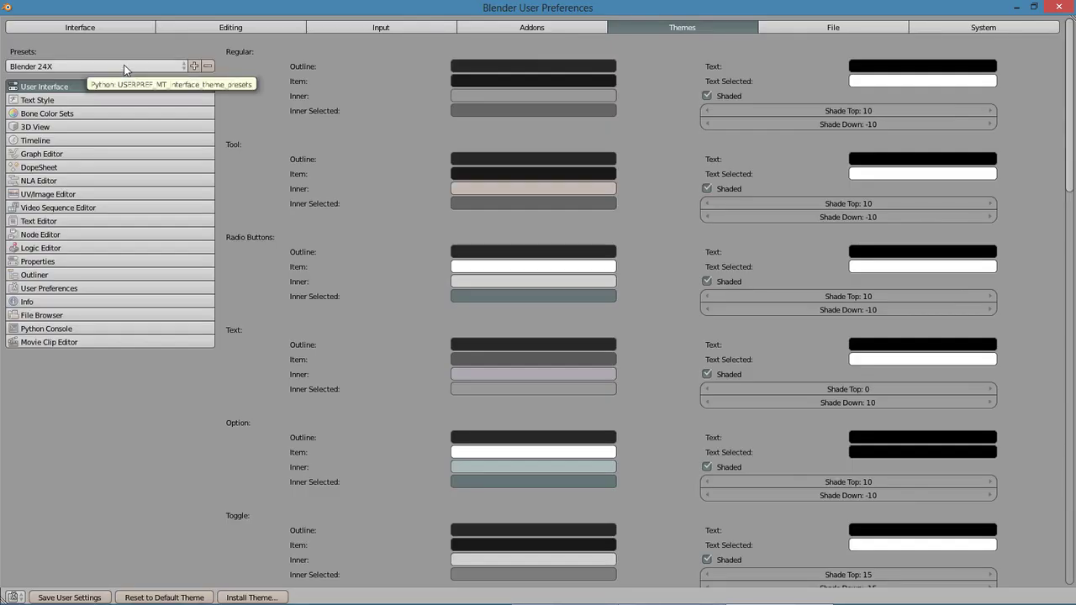
left_click(125, 67)
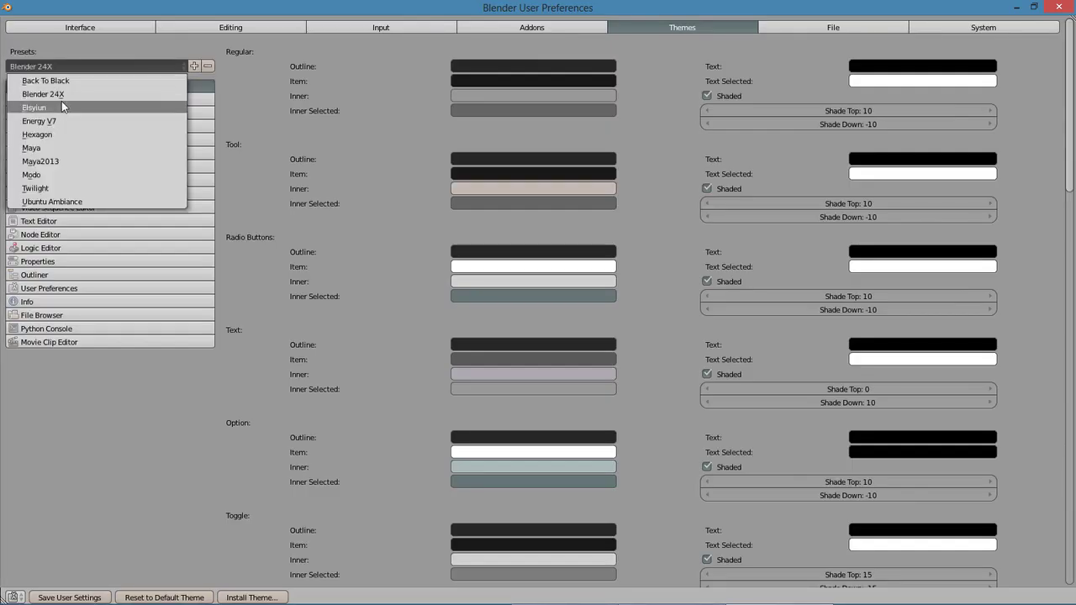
left_click(59, 106)
left_click(108, 67)
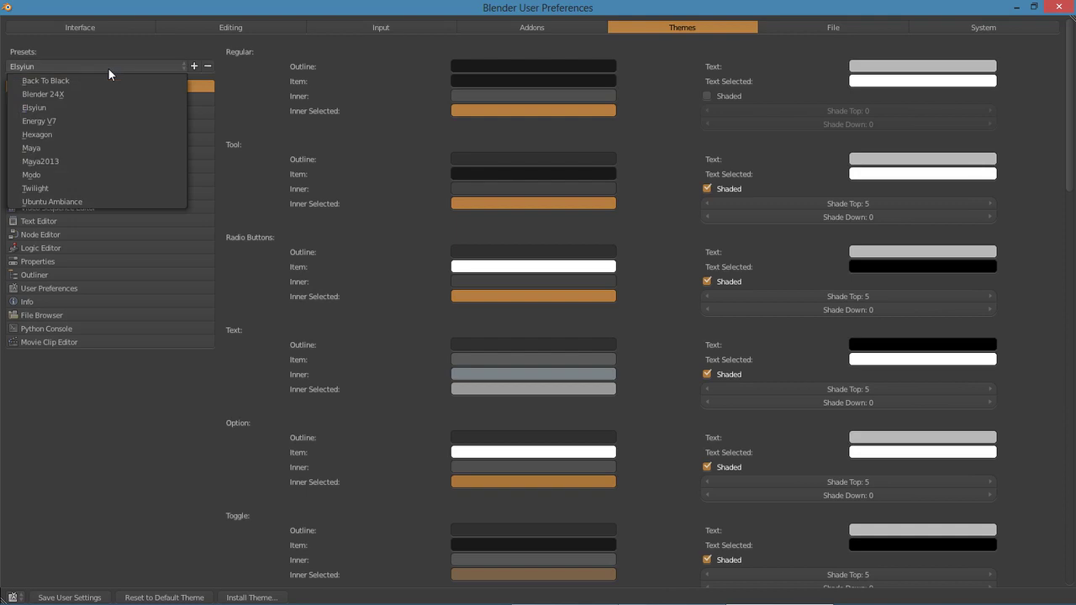
left_click(64, 119)
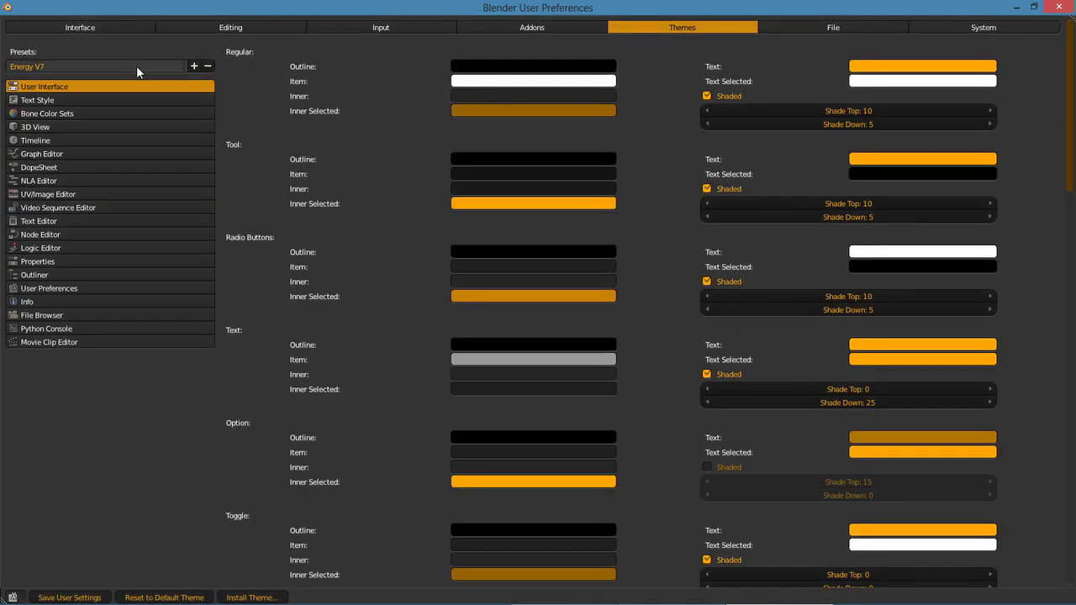
left_click(103, 68)
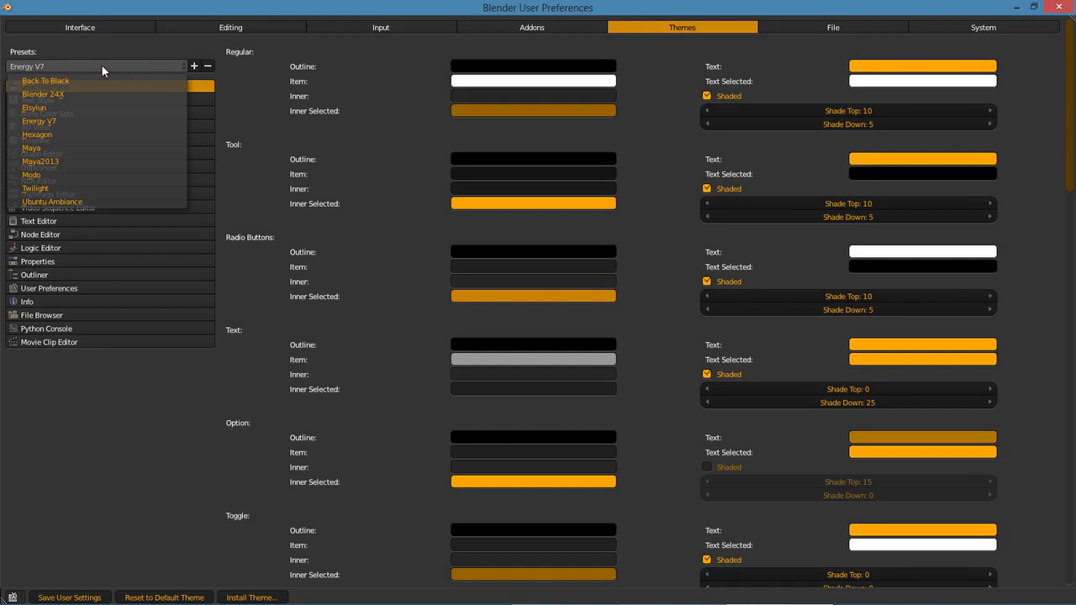
left_click(67, 134)
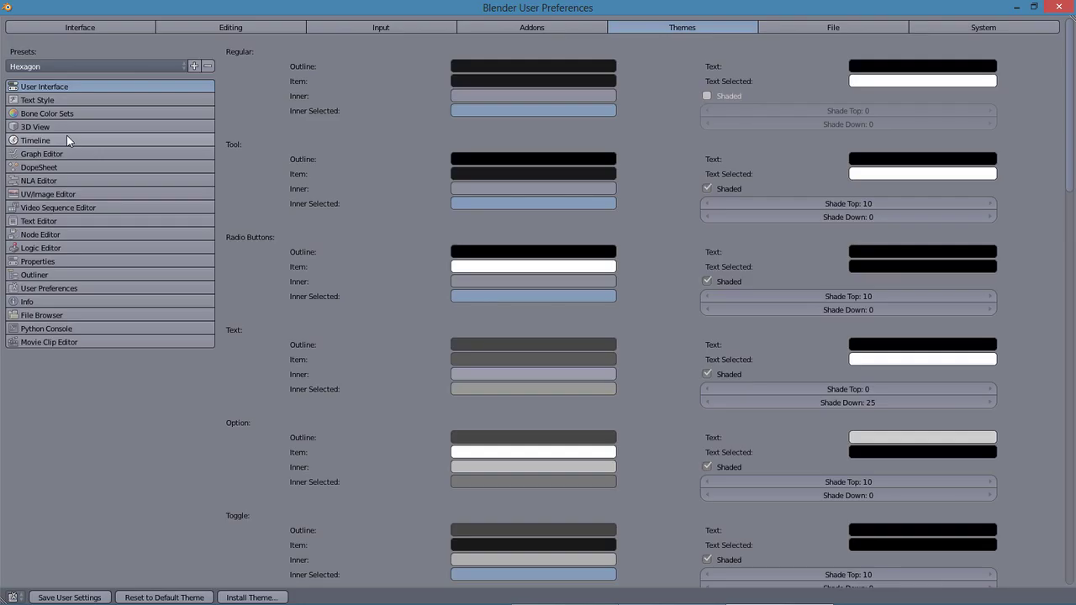
left_click(113, 64)
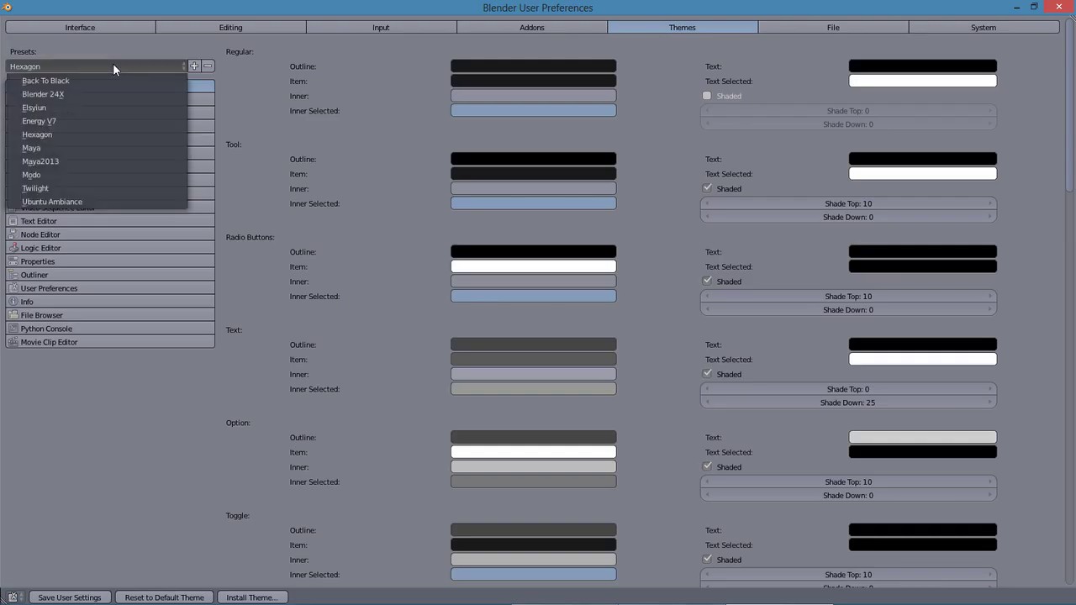
left_click(72, 173)
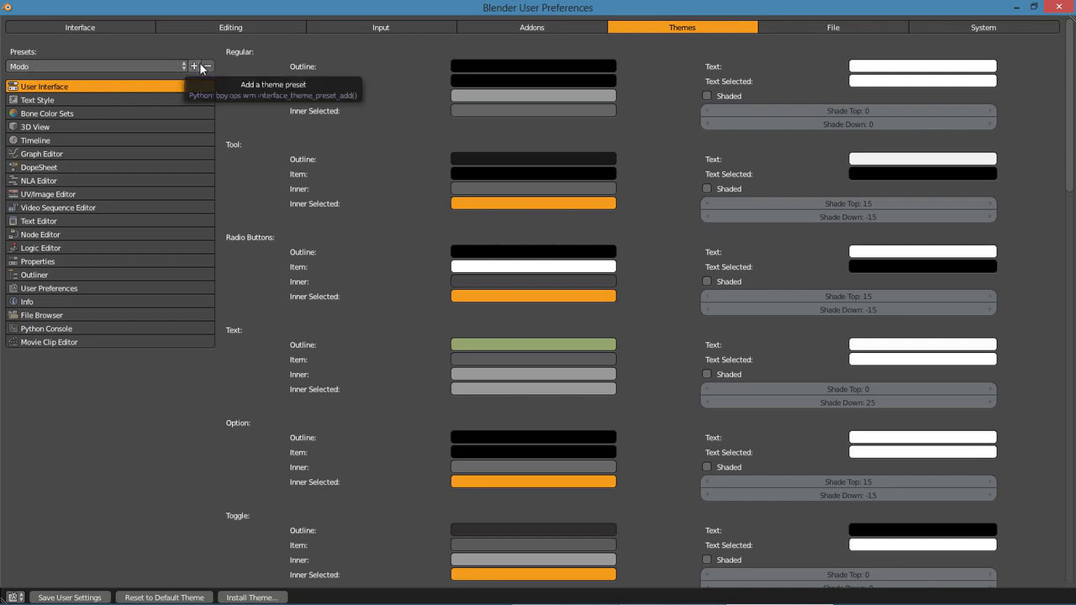
left_click_drag(191, 52, 185, 74)
key("Escape")
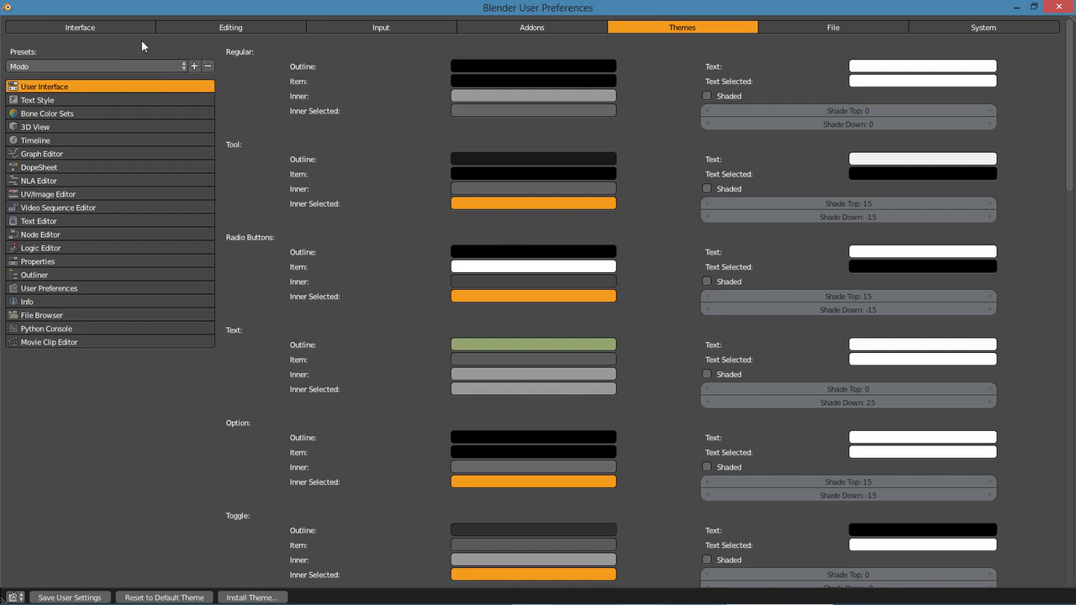
left_click(195, 67)
left_click(194, 66)
mouse_move(139, 567)
left_mouse_down()
mouse_move(118, 594)
mouse_move(182, 600)
mouse_move(216, 589)
mouse_move(133, 569)
left_mouse_up()
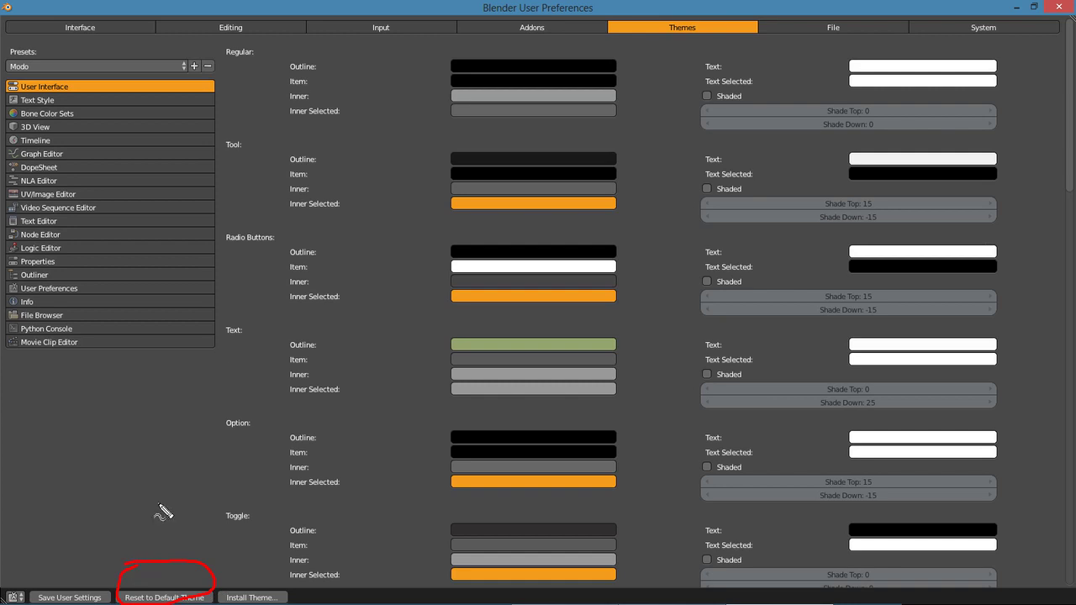
key("Escape")
Install maya2013.xml from Desktop > Blender > Blender themes, then close User Preferences.
left_click(259, 597)
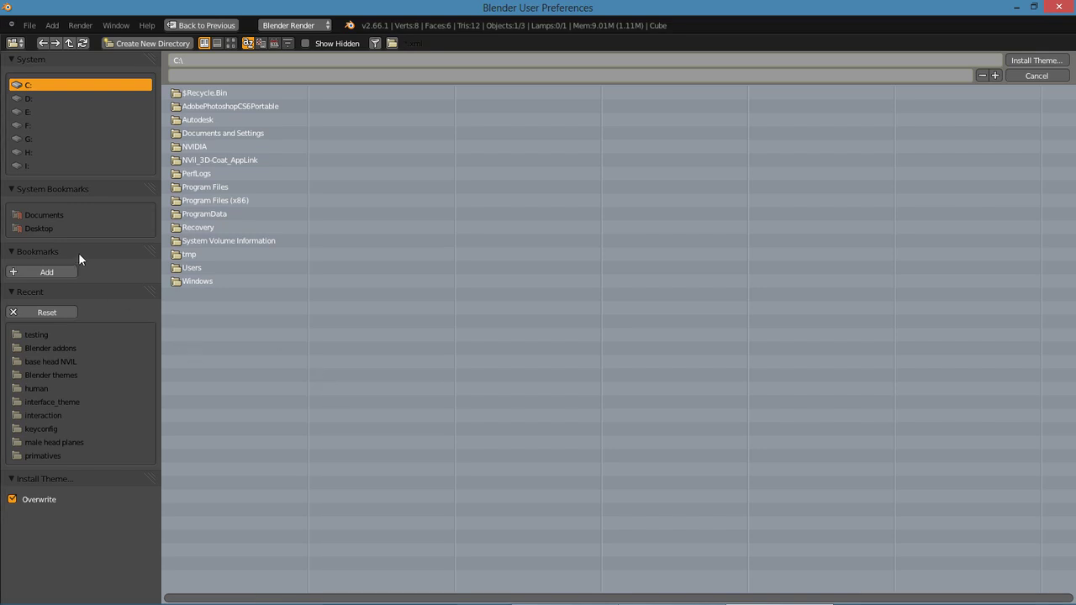
left_click(46, 227)
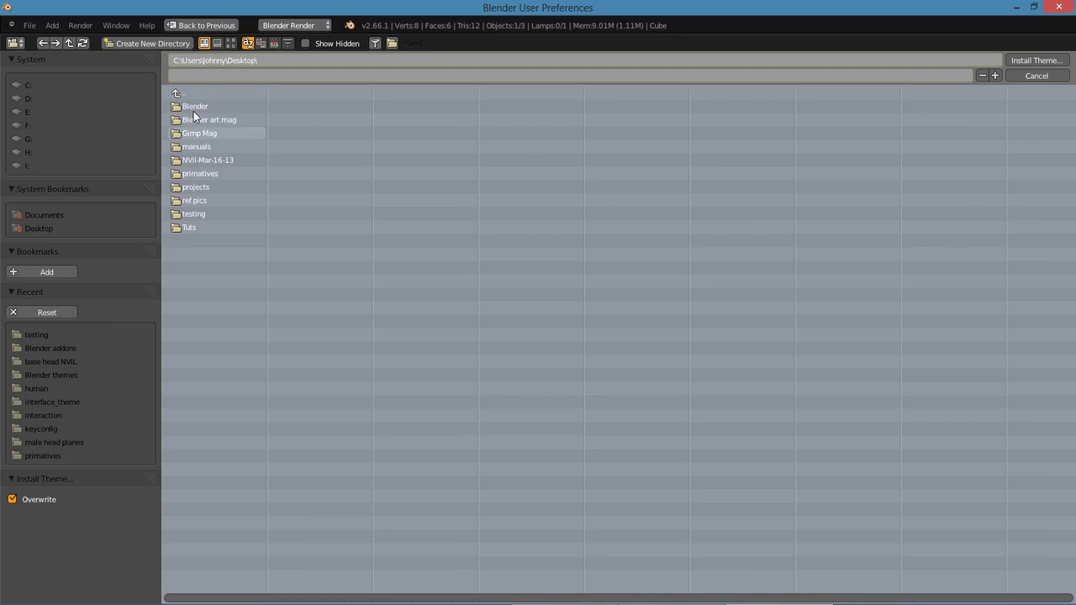
double_click(193, 107)
double_click(191, 119)
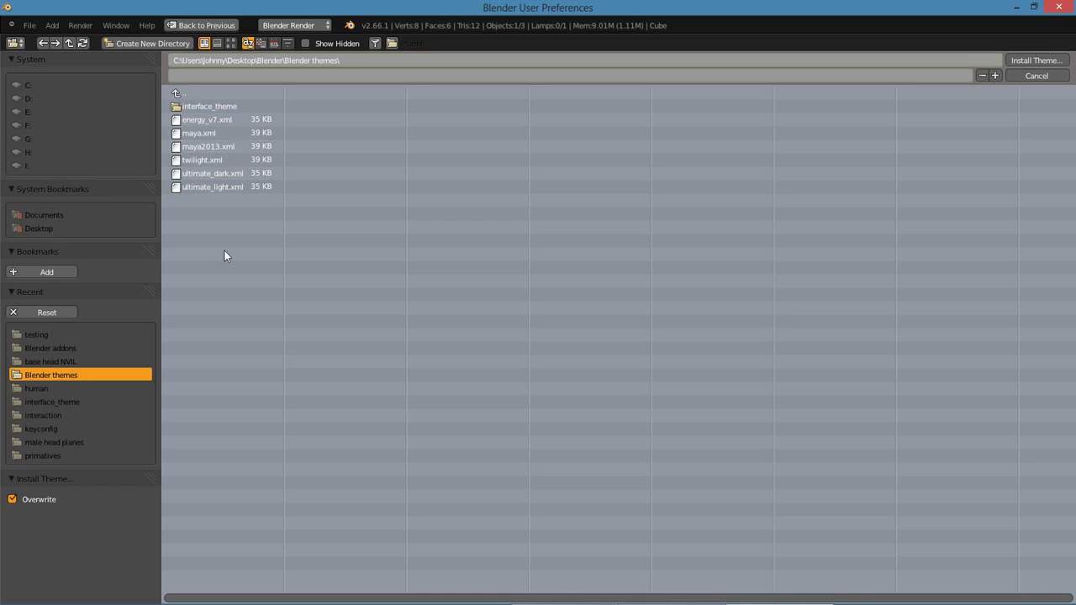
double_click(215, 148)
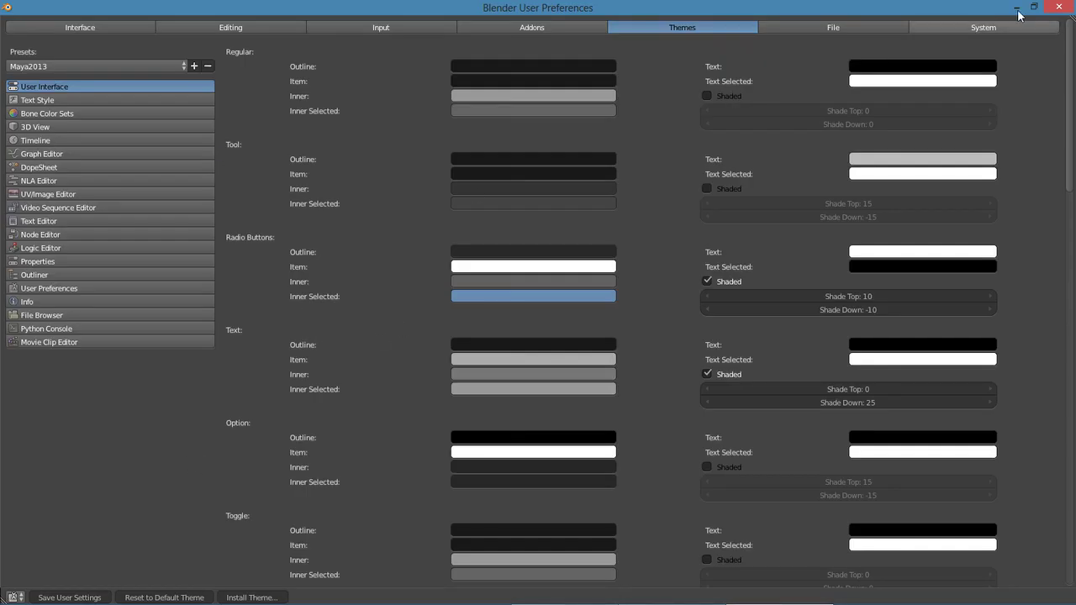
left_click(1057, 7)
Start a new scene with the default cube.
middle_click_drag(296, 459, 342, 435)
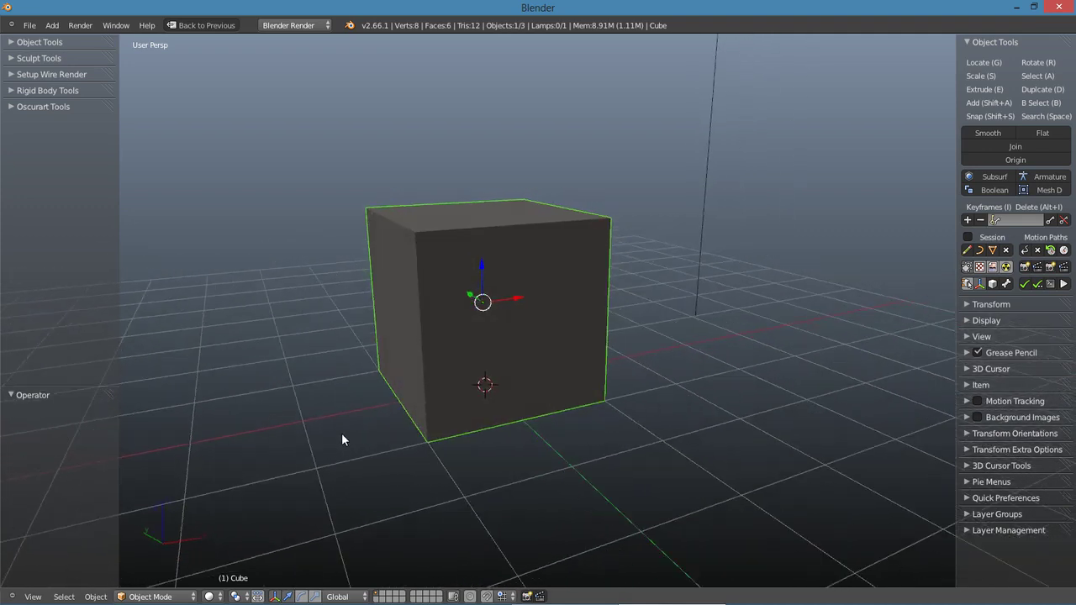
left_click(30, 25)
left_click(31, 40)
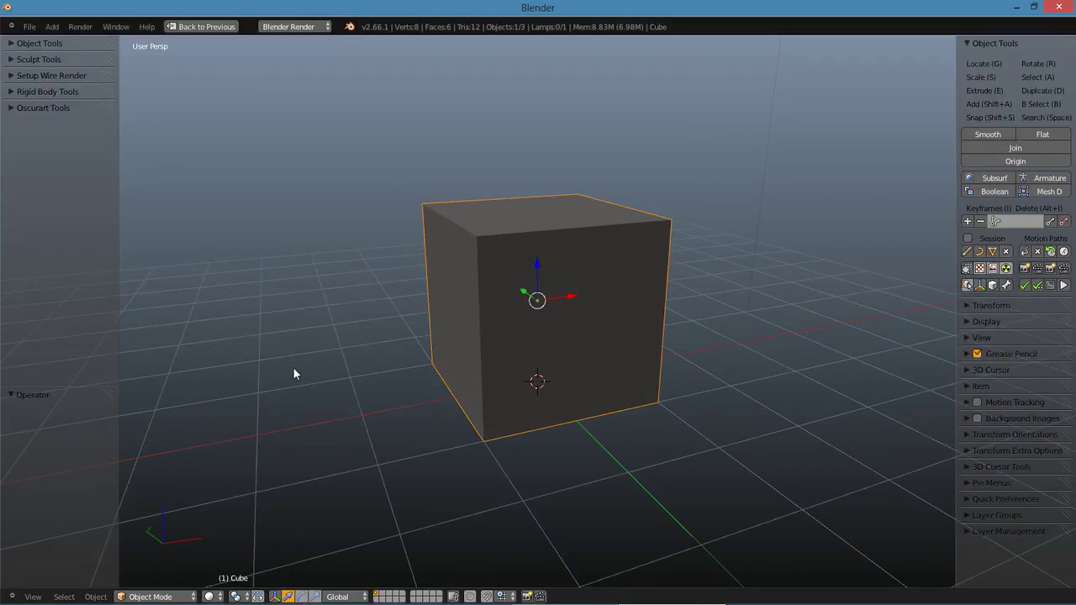
Orbit and zoom to see the cube almost head-on, staying in Object Mode.
middle_click_drag(352, 398, 380, 385)
scroll(371, 376, "up", 2)
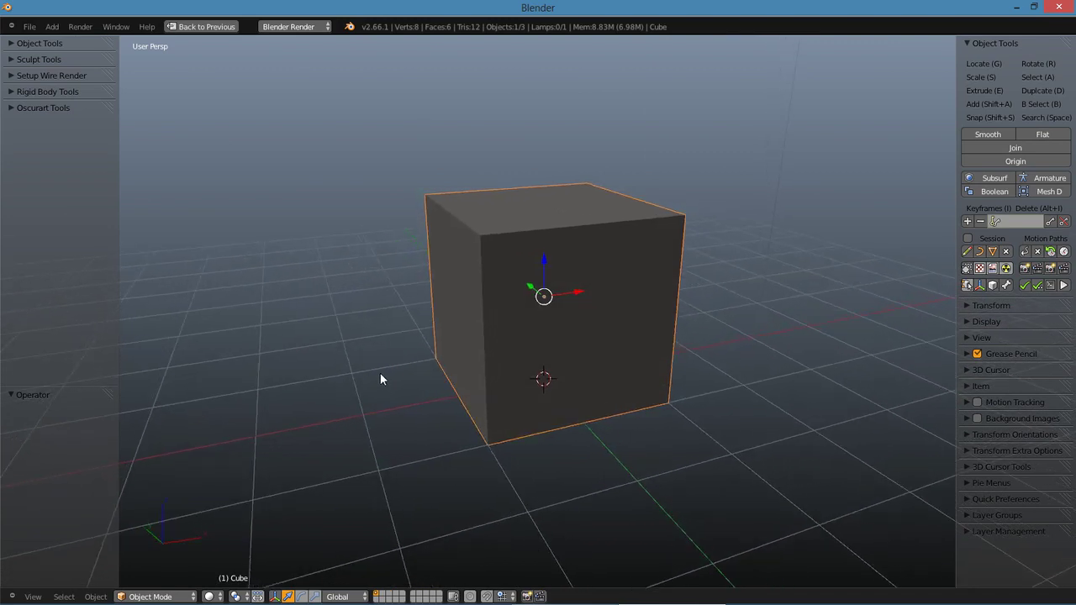
key("Tab")
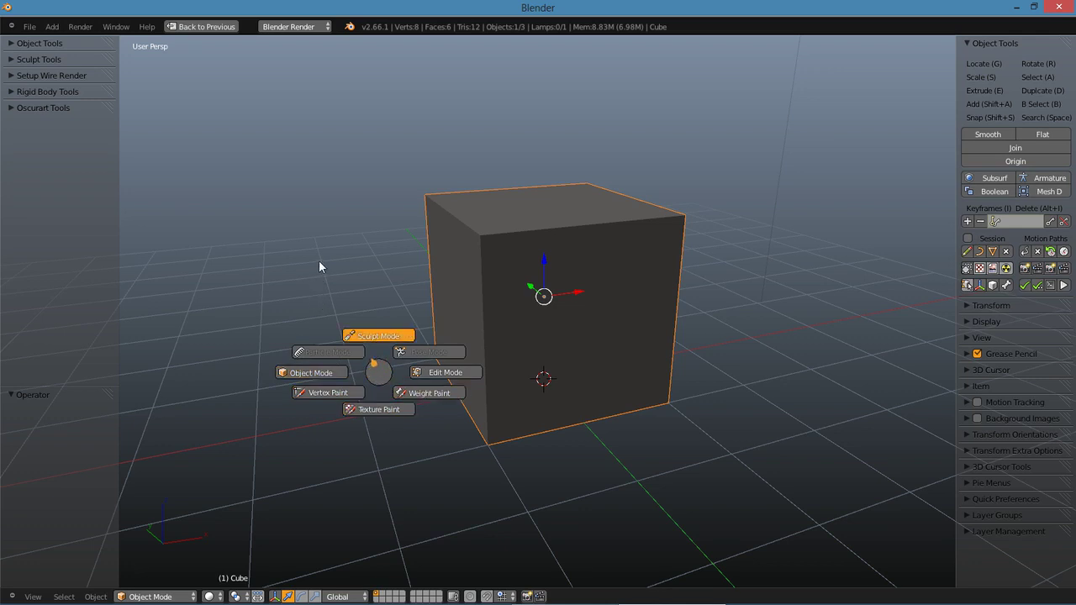
key("Escape")
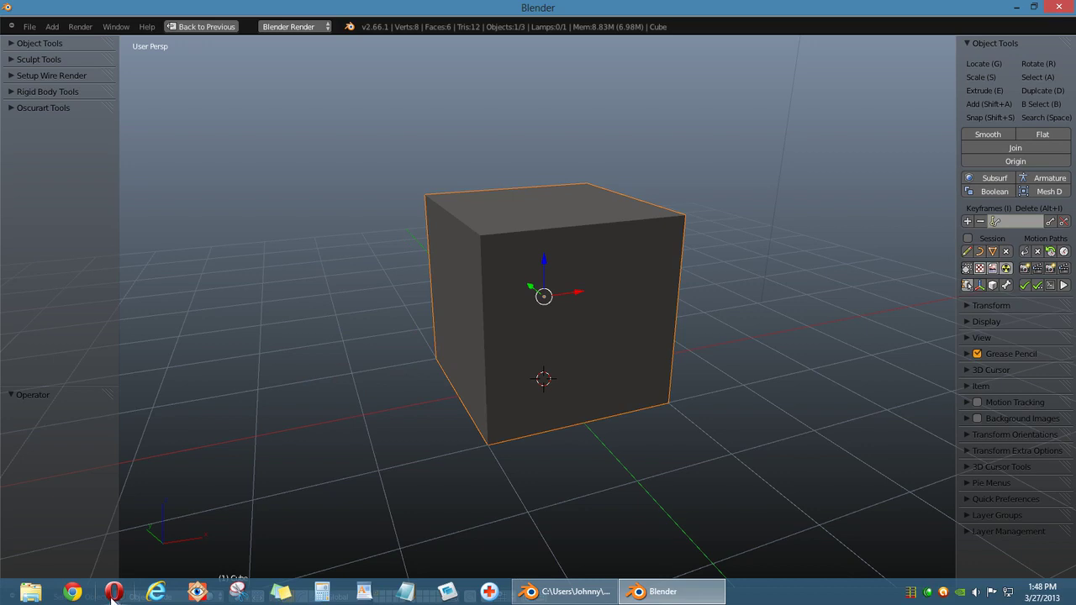
Switch to Opera and scroll the Blender wiki's Interface Themes extension download instructions.
left_click(140, 598)
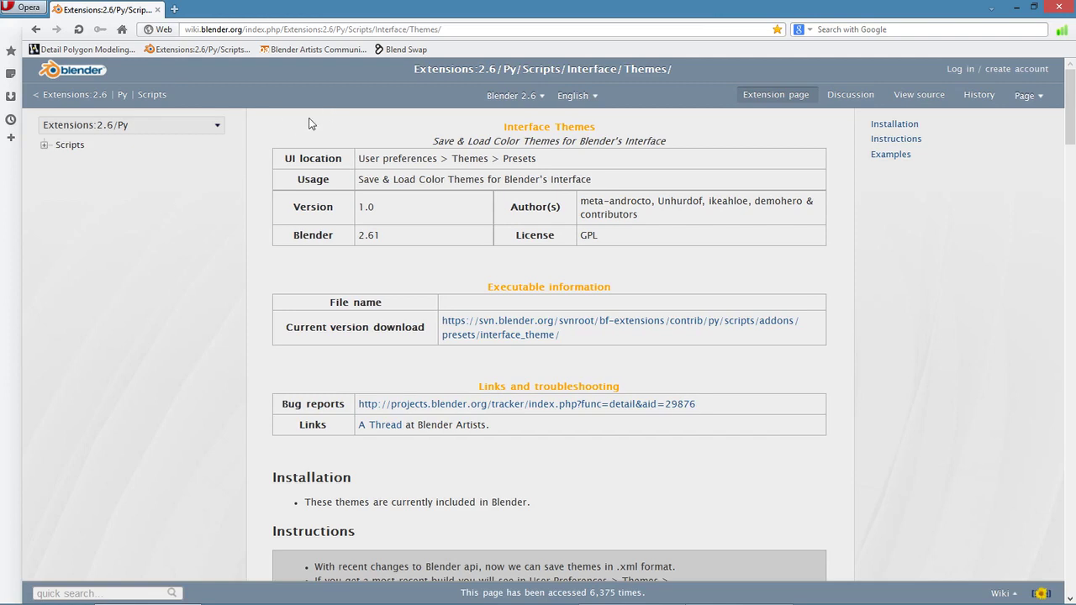
scroll(267, 135, "down", 4)
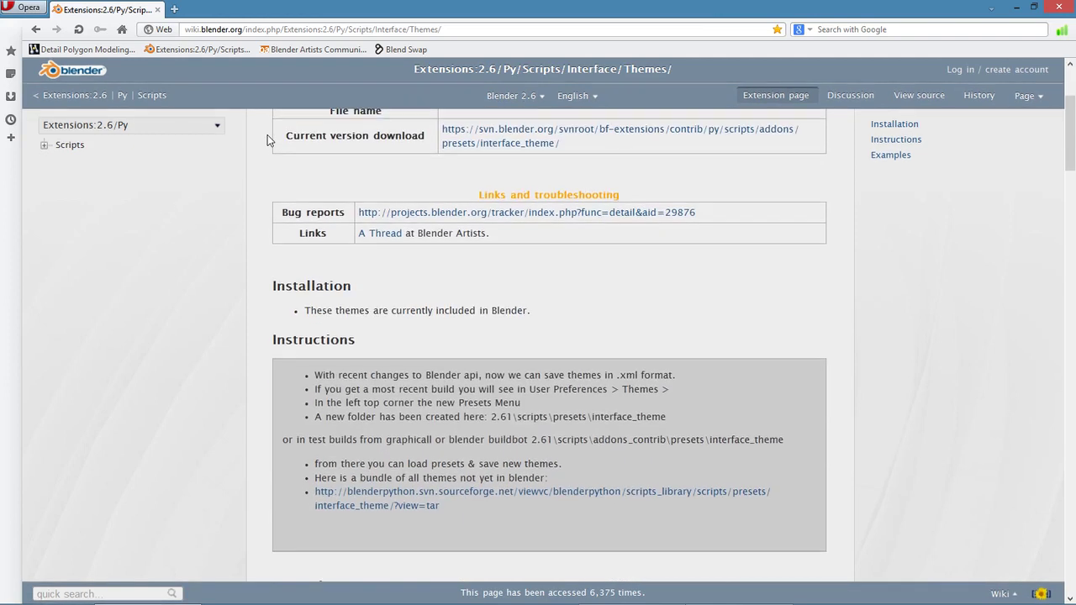
scroll(267, 137, "up", 1)
scroll(267, 135, "up", 3)
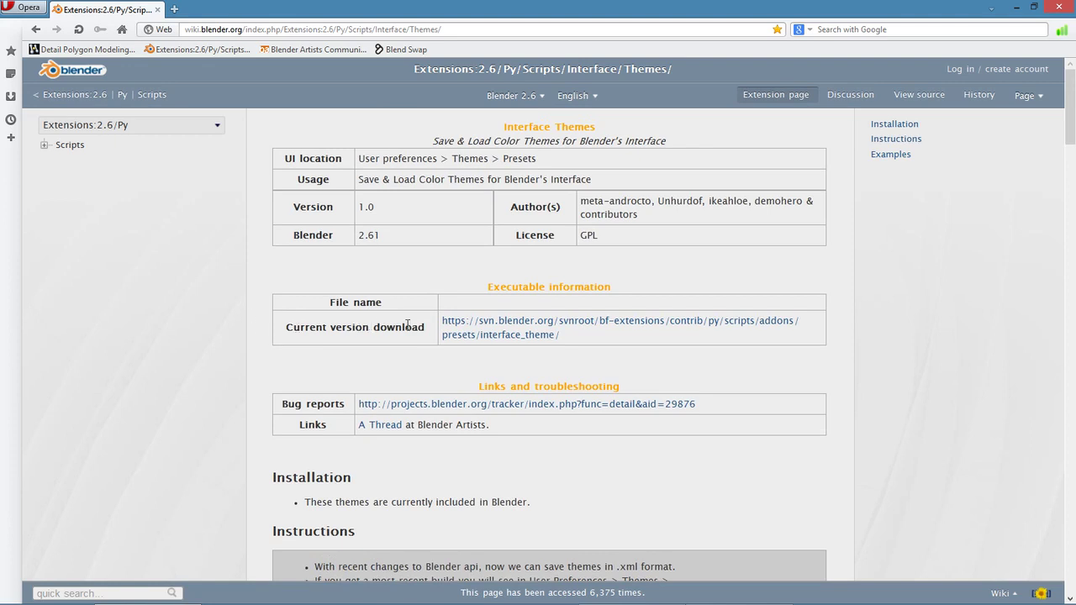
Open the bf-extensions interface_theme svn folder of theme XML files, approving the certificate warning.
left_click(483, 327)
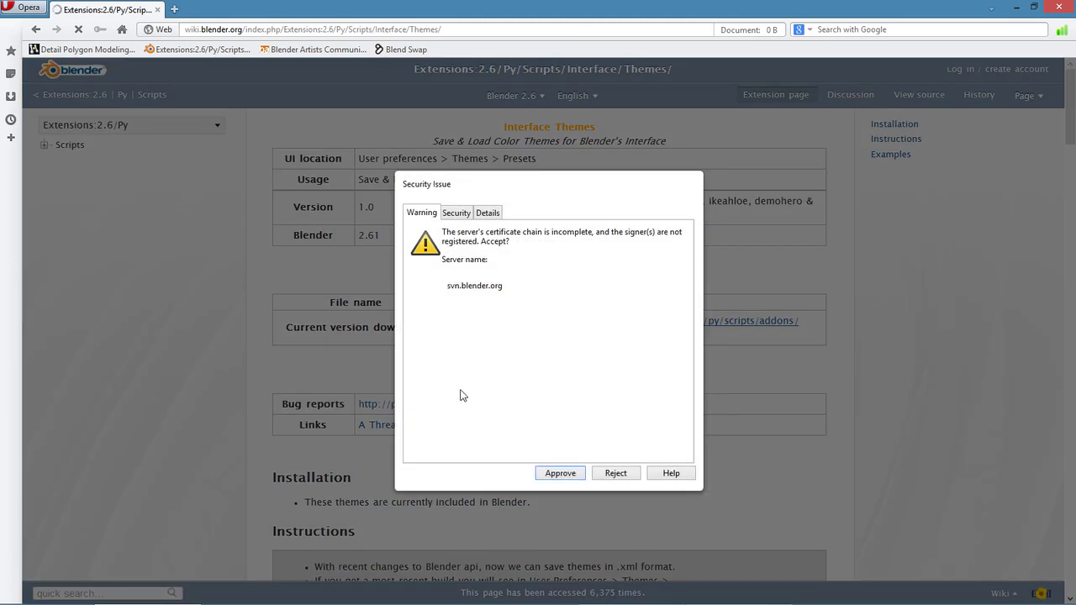
left_click(560, 473)
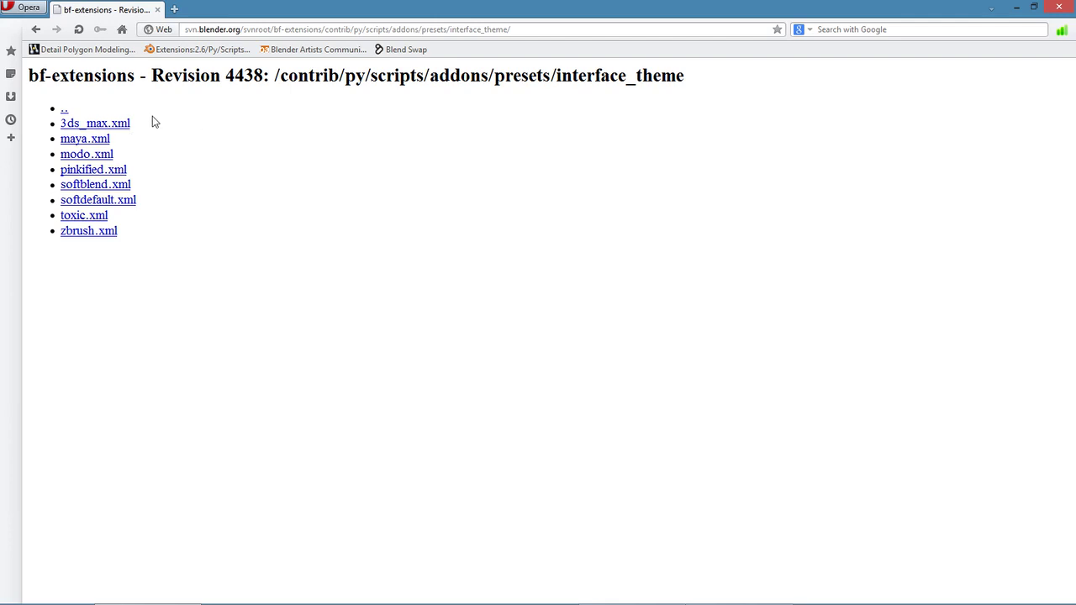
right_click(104, 126)
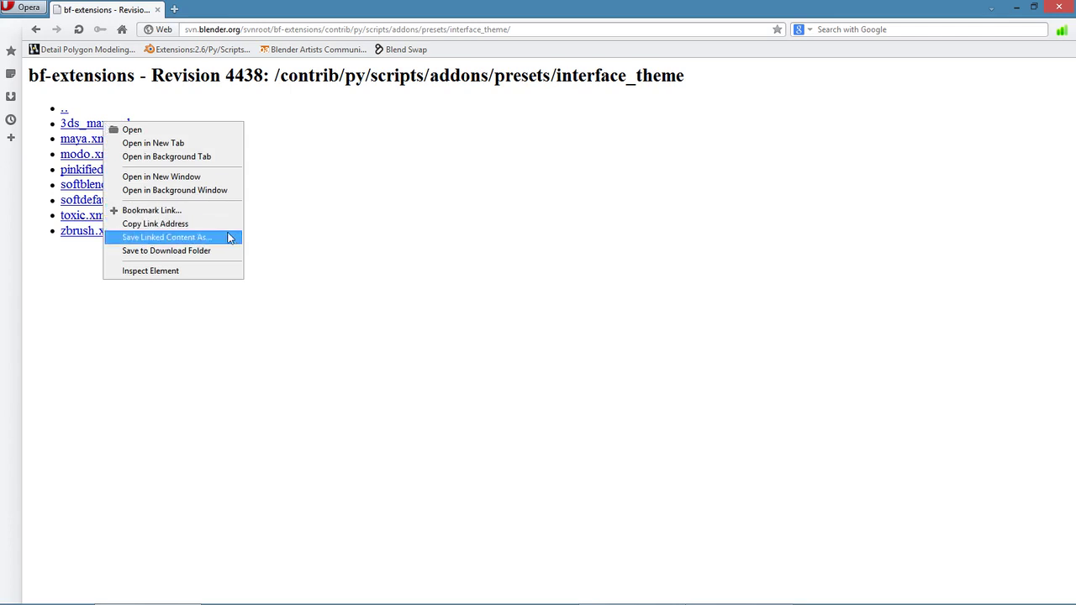
left_click(346, 208)
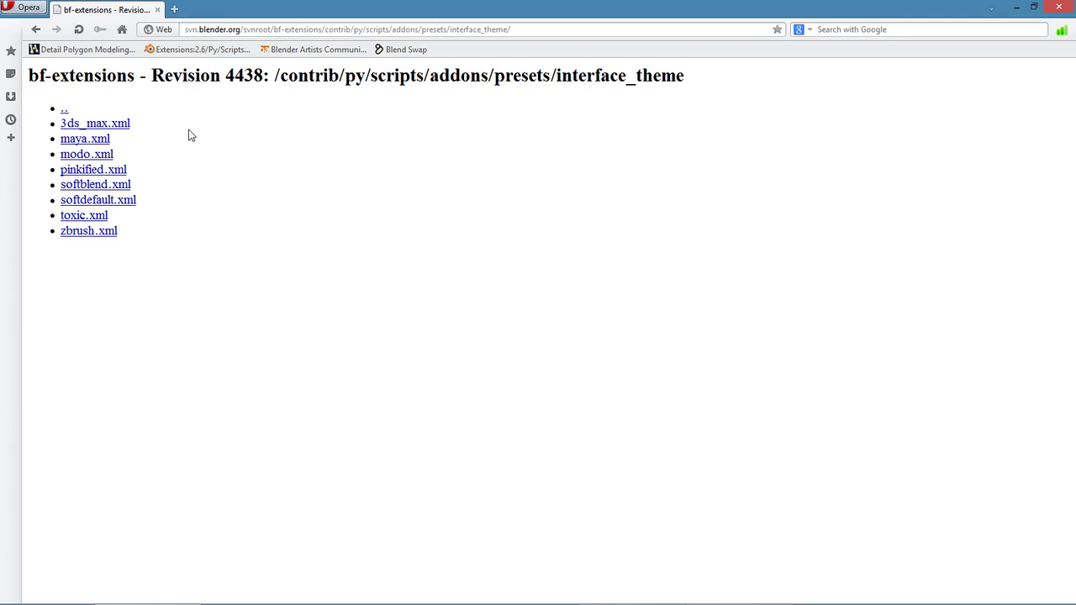
Go to the Blender Artists forum and scroll down to the Coding section.
left_click(310, 50)
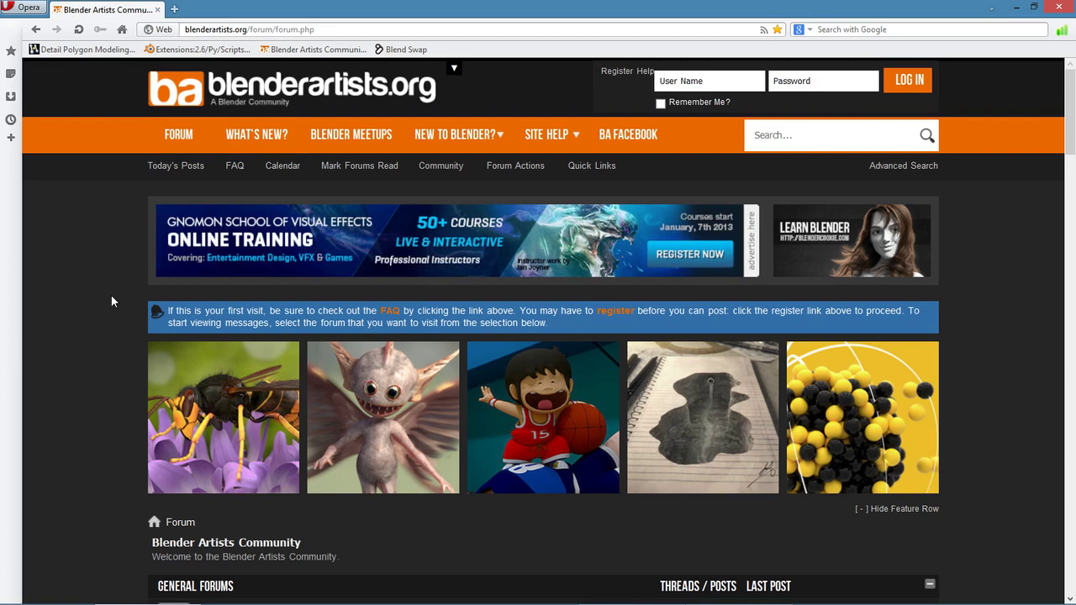
scroll(126, 289, "down", 4)
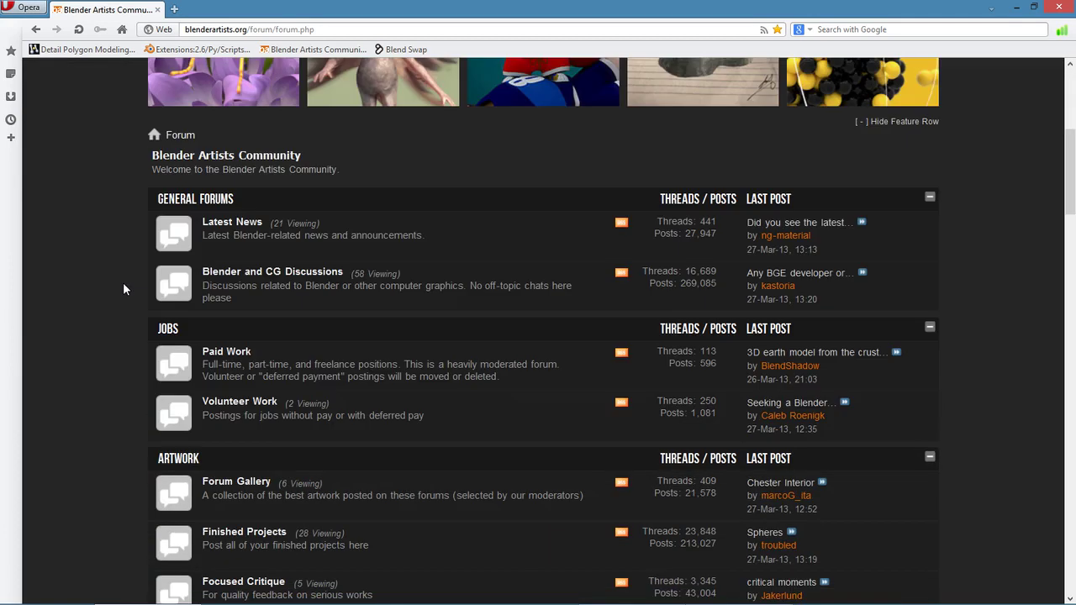
scroll(122, 287, "down", 2)
scroll(121, 287, "up", 5)
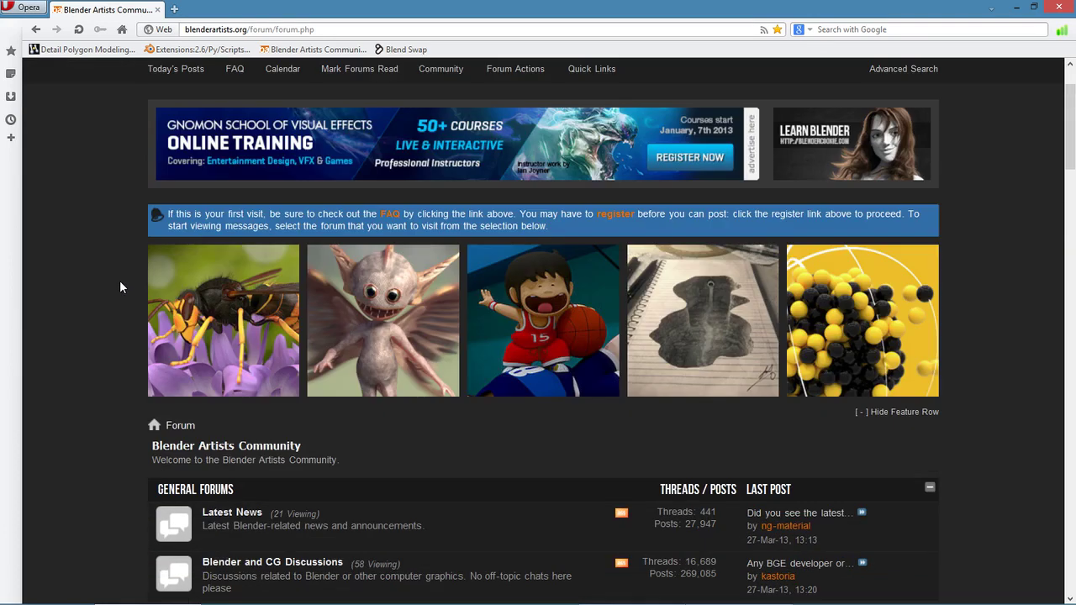
scroll(119, 286, "down", 4)
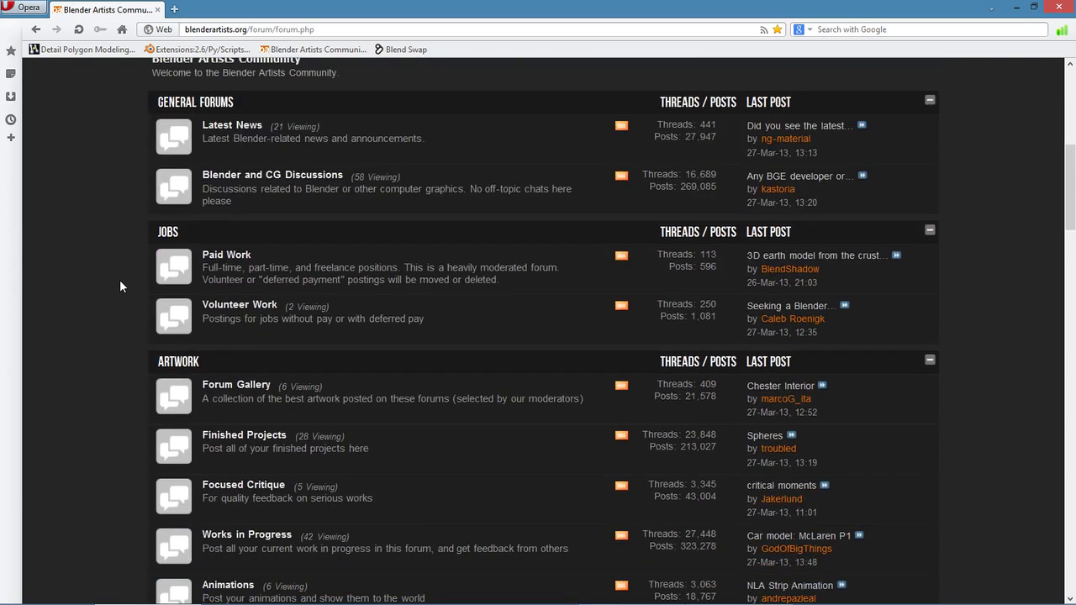
scroll(119, 287, "down", 5)
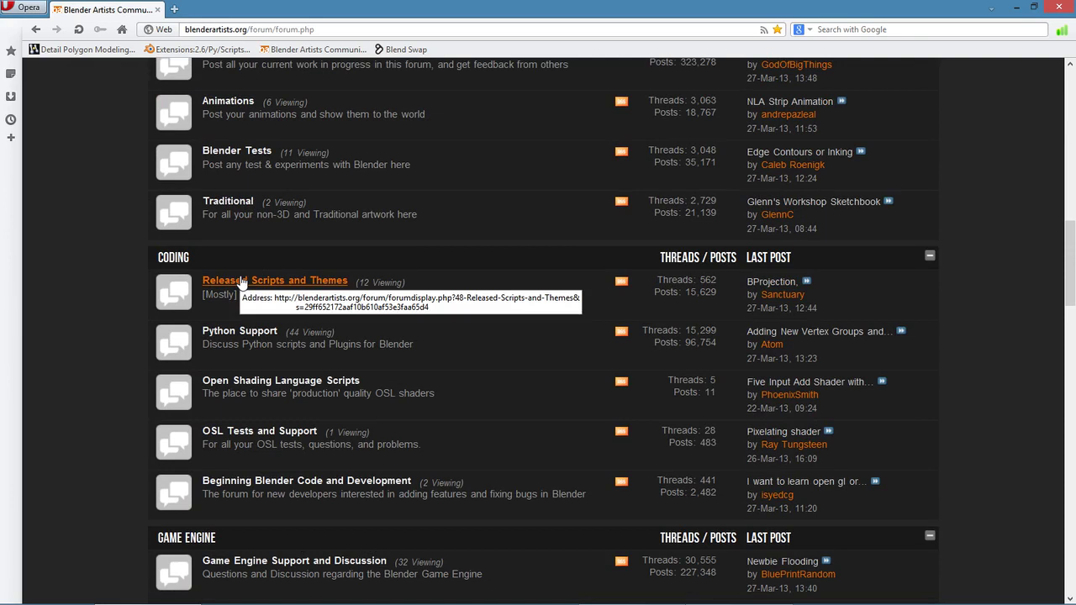
Open the Released Scripts and Themes forum and scroll through its thread list.
left_click(241, 282)
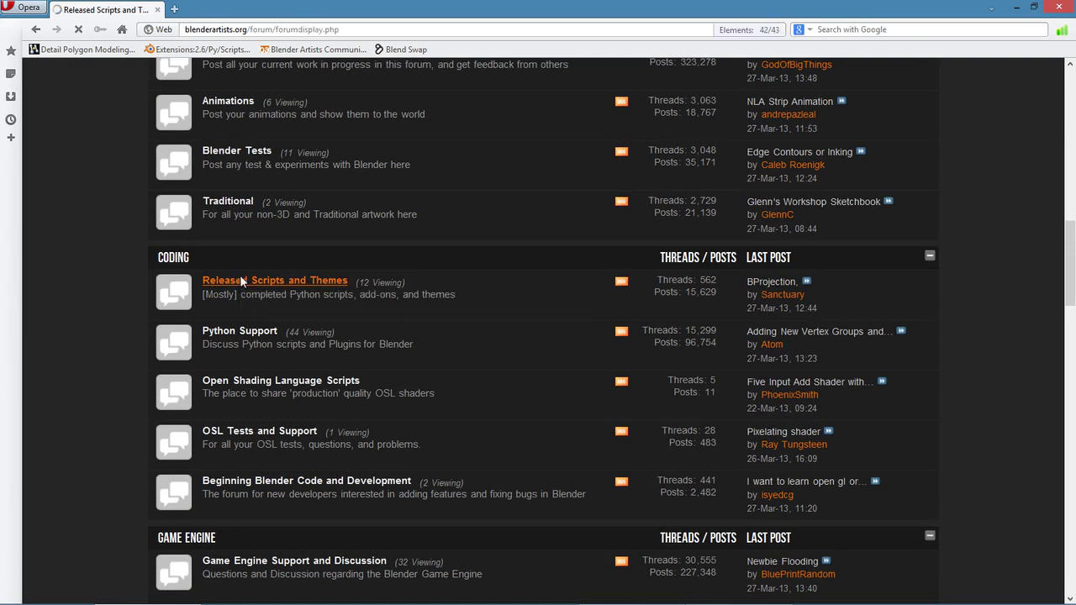
scroll(115, 302, "down", 2)
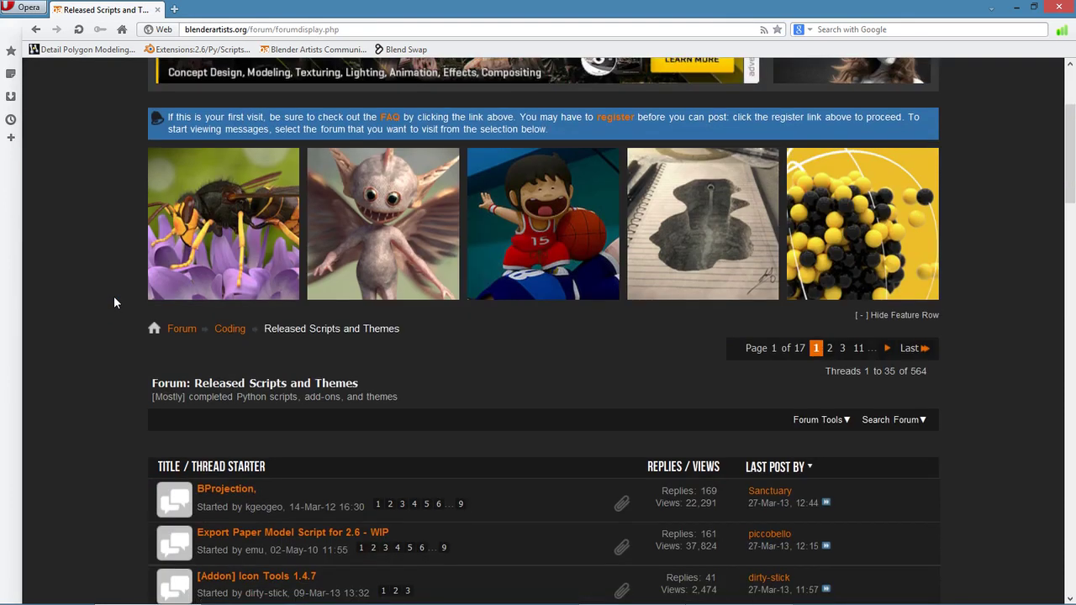
scroll(116, 298, "down", 4)
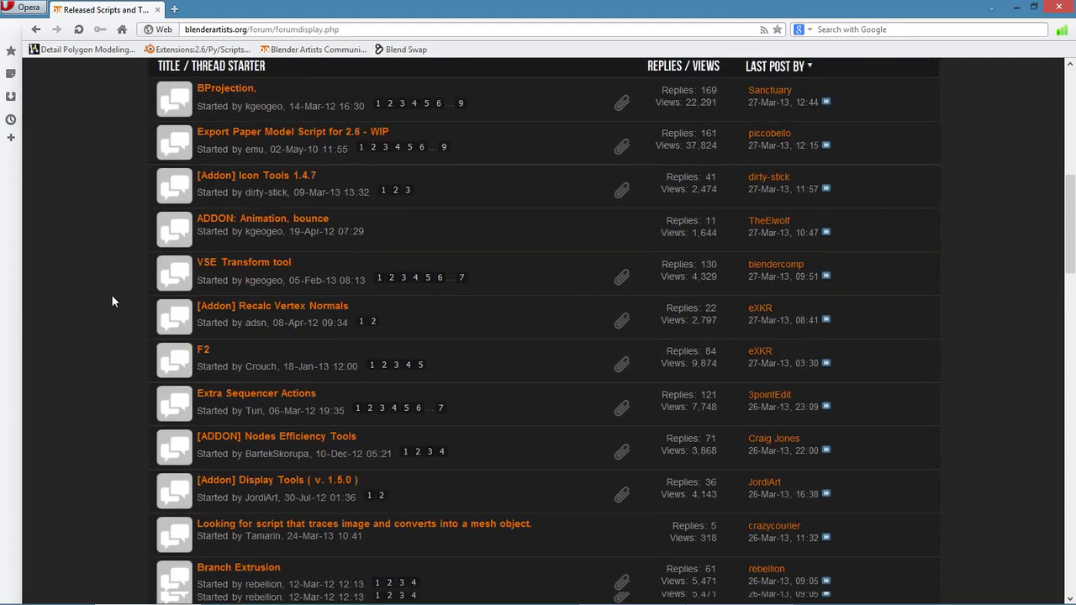
scroll(113, 301, "down", 1)
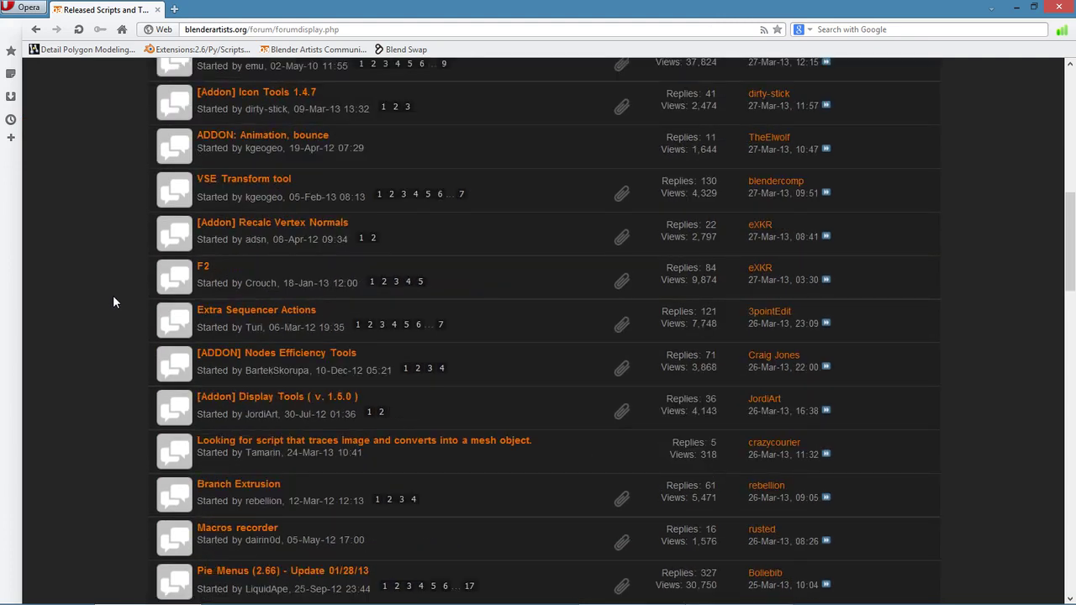
scroll(115, 302, "down", 2)
scroll(114, 301, "down", 1)
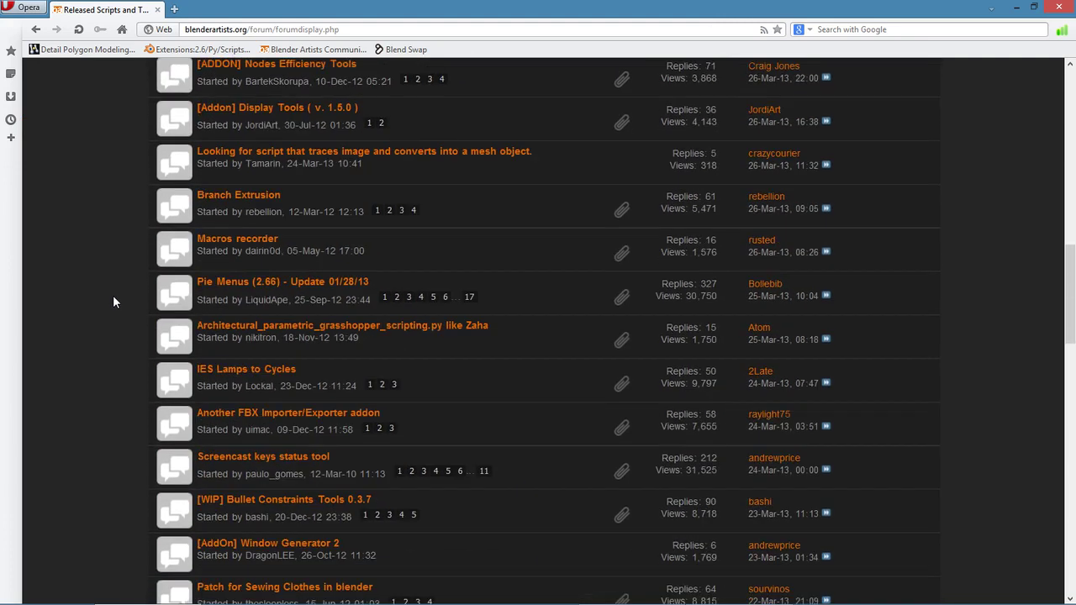
scroll(114, 301, "down", 1)
scroll(113, 301, "down", 1)
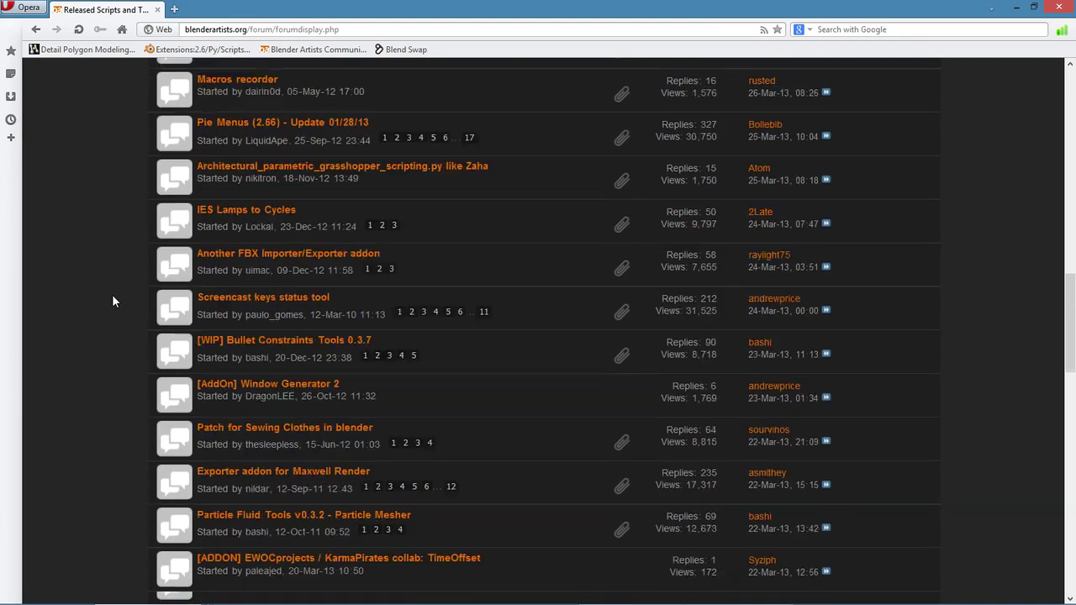
scroll(108, 294, "down", 3)
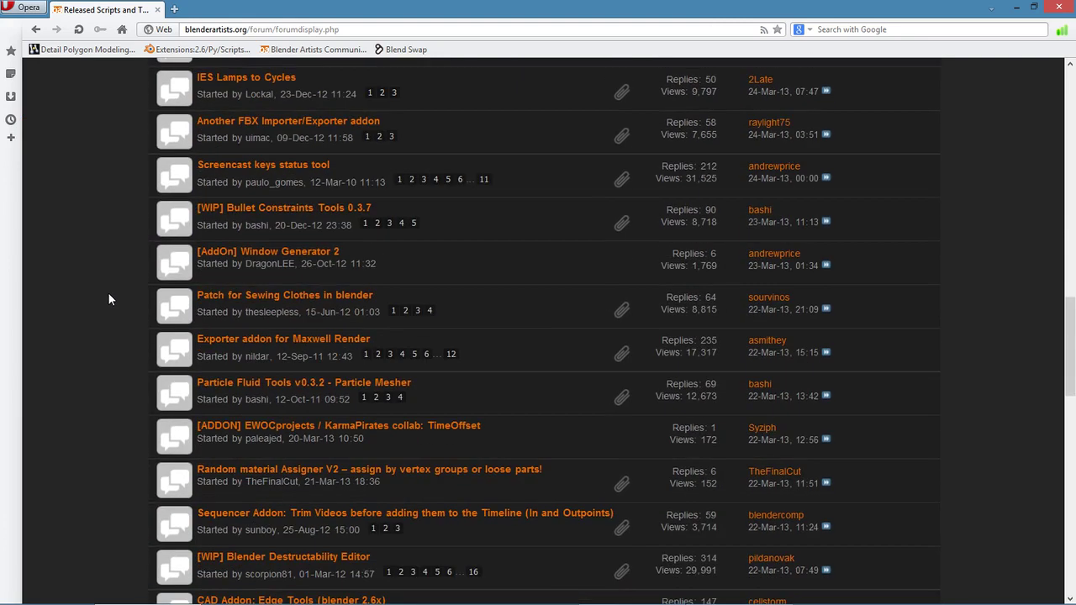
scroll(109, 300, "down", 1)
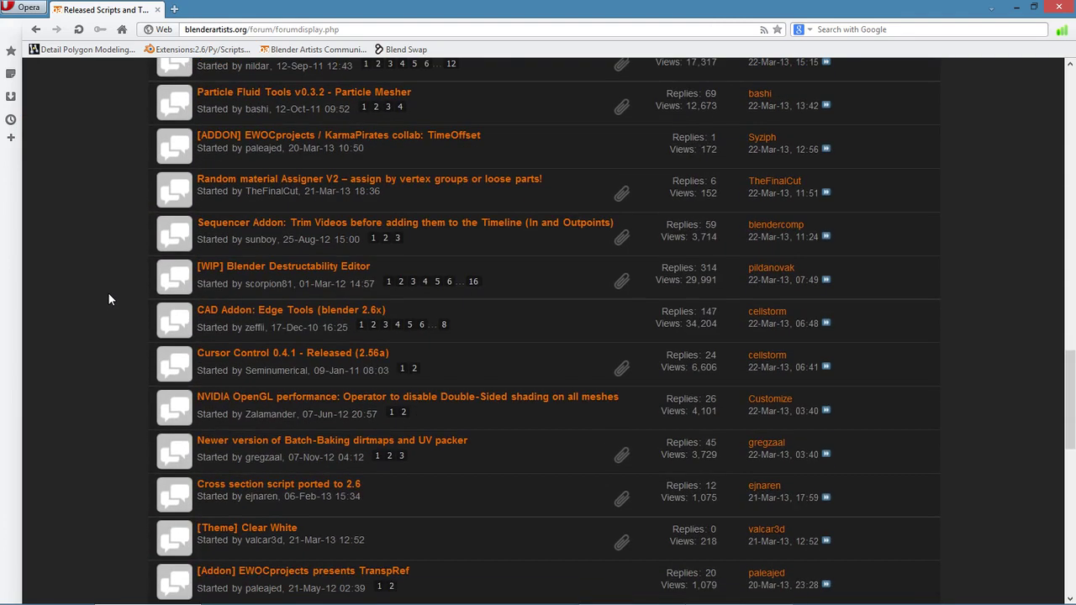
scroll(108, 300, "down", 1)
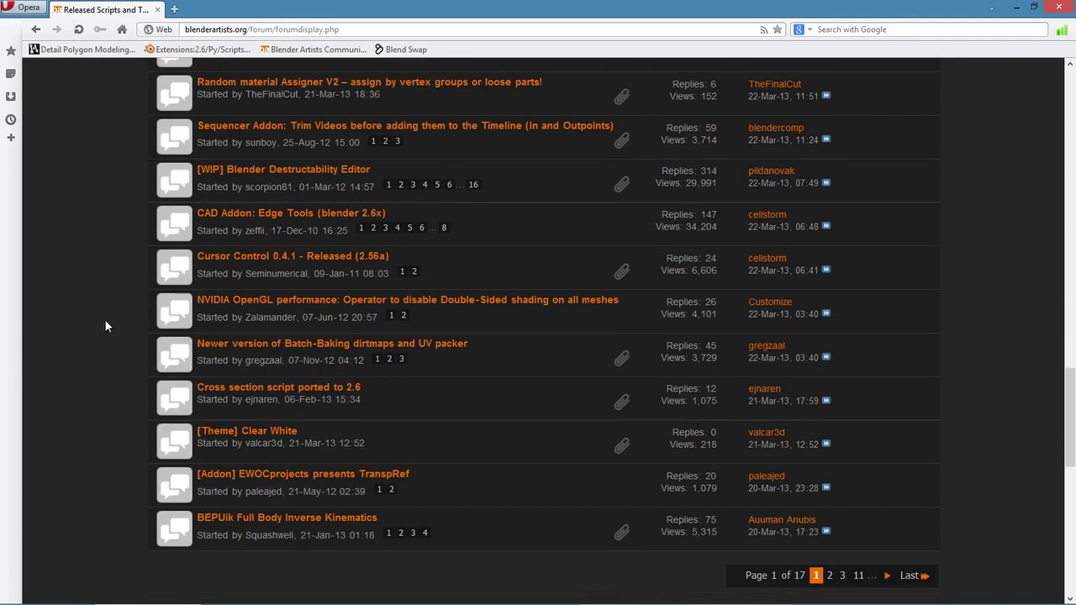
Open the '[Theme] Clear White' thread and view its screenshot and Clear_White.zip link.
left_click(254, 434)
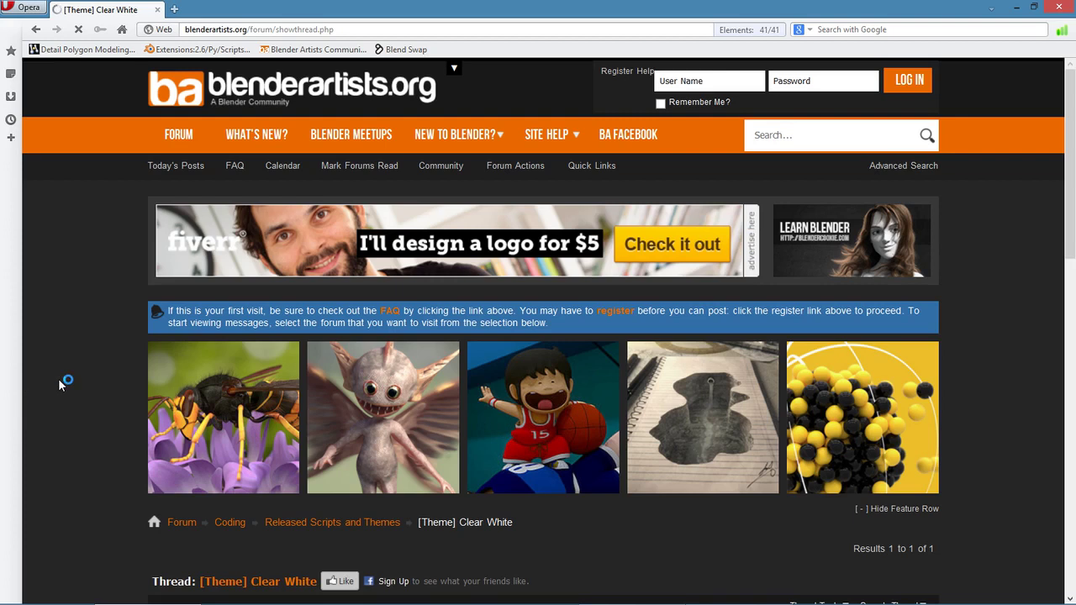
scroll(104, 378, "down", 5)
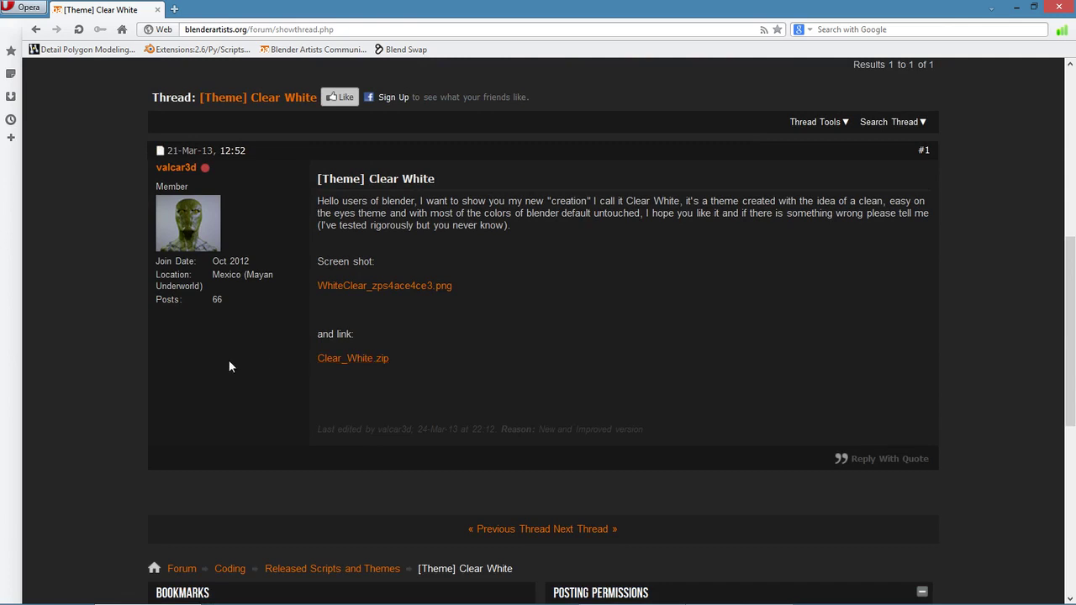
scroll(121, 357, "up", 5)
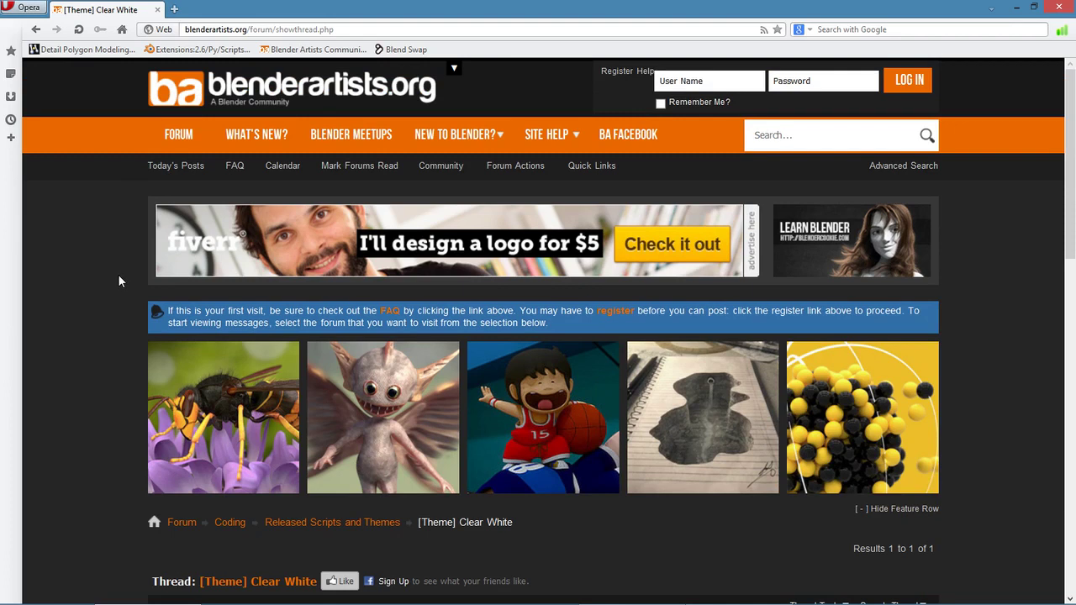
Go to blendswap.com and reveal the Blends navigation menu.
left_click(402, 53)
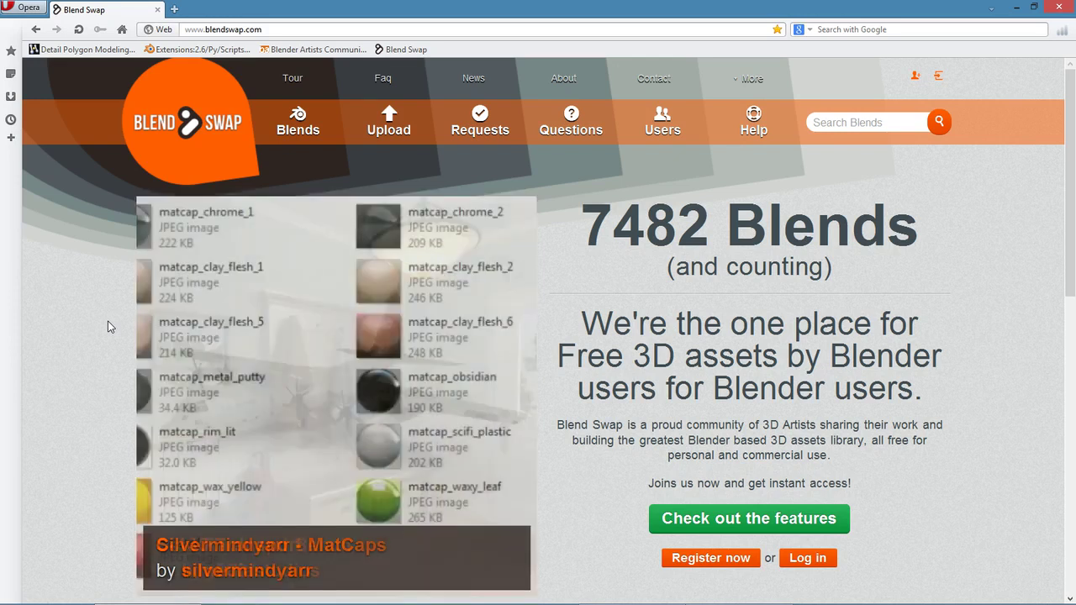
mouse_move(304, 122)
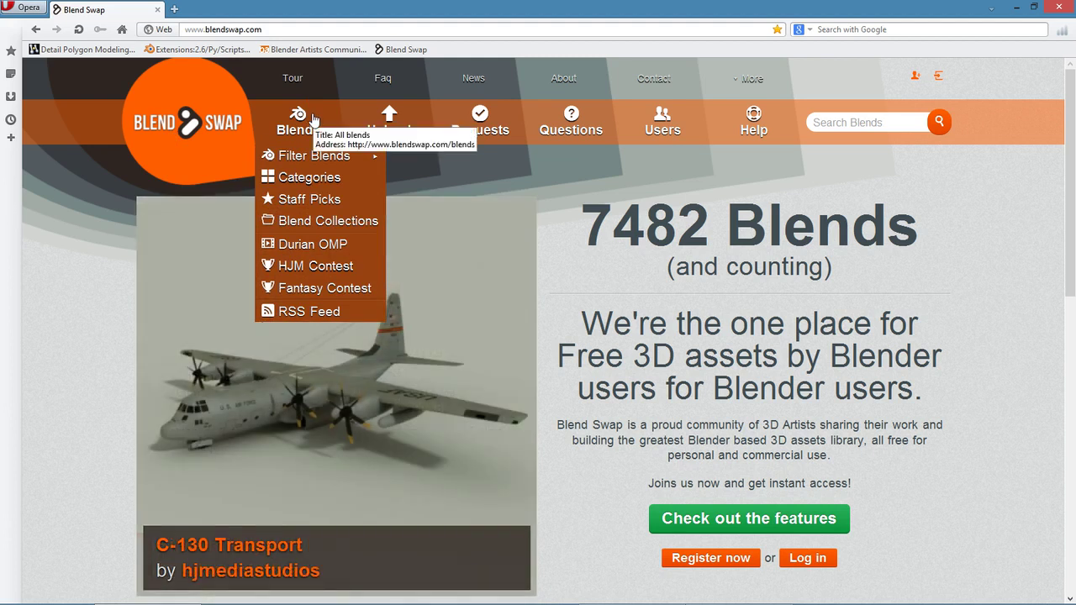
Open the Blender Themes category and browse themes like Deep Space, Starcraft and Silver2.
left_click(311, 179)
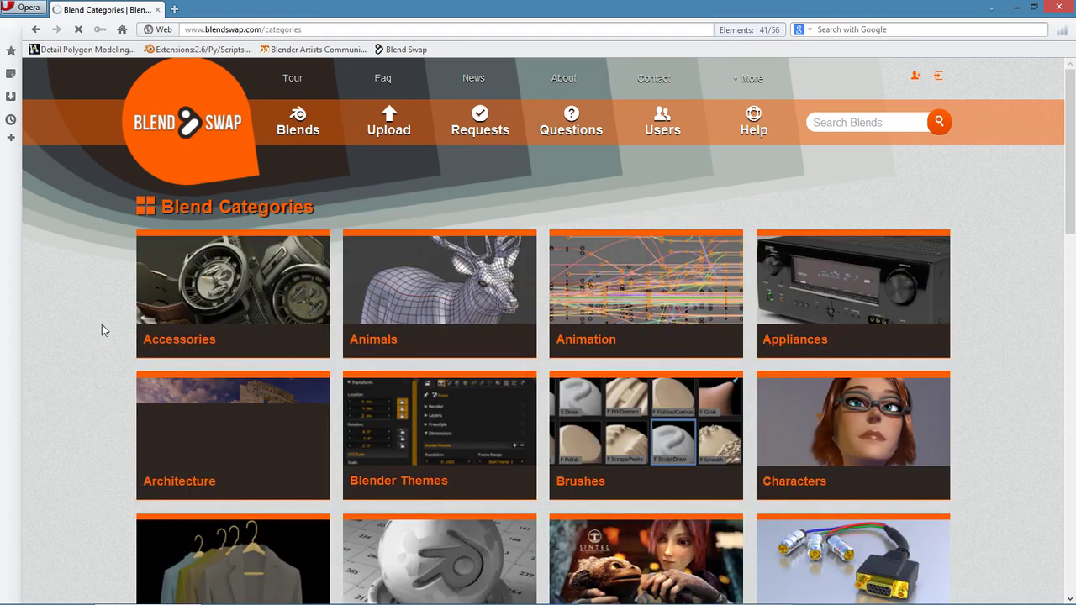
scroll(141, 343, "down", 2)
scroll(140, 342, "down", 3)
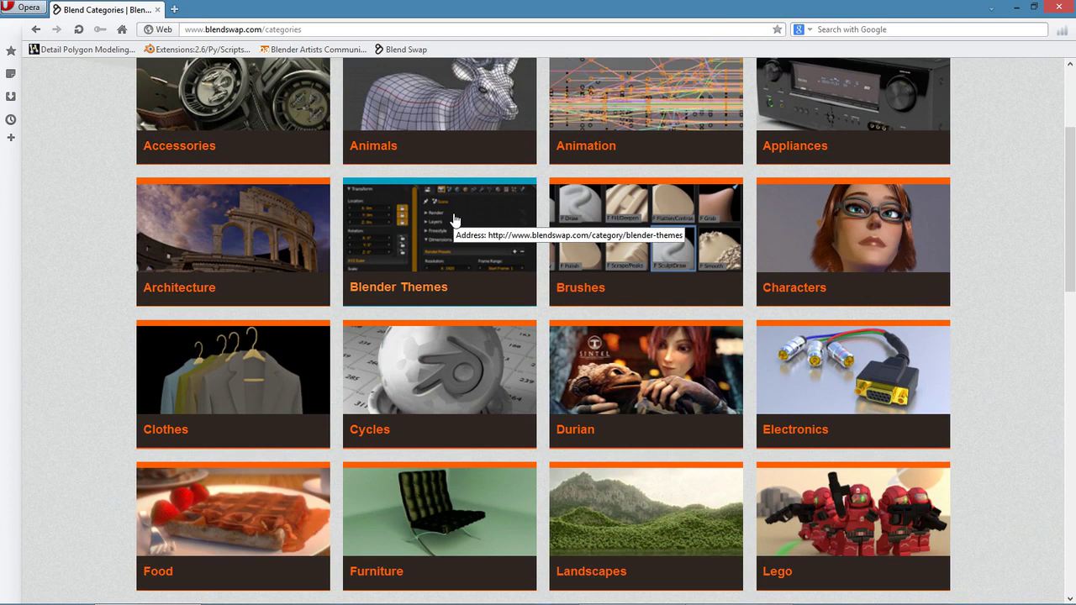
left_click(454, 219)
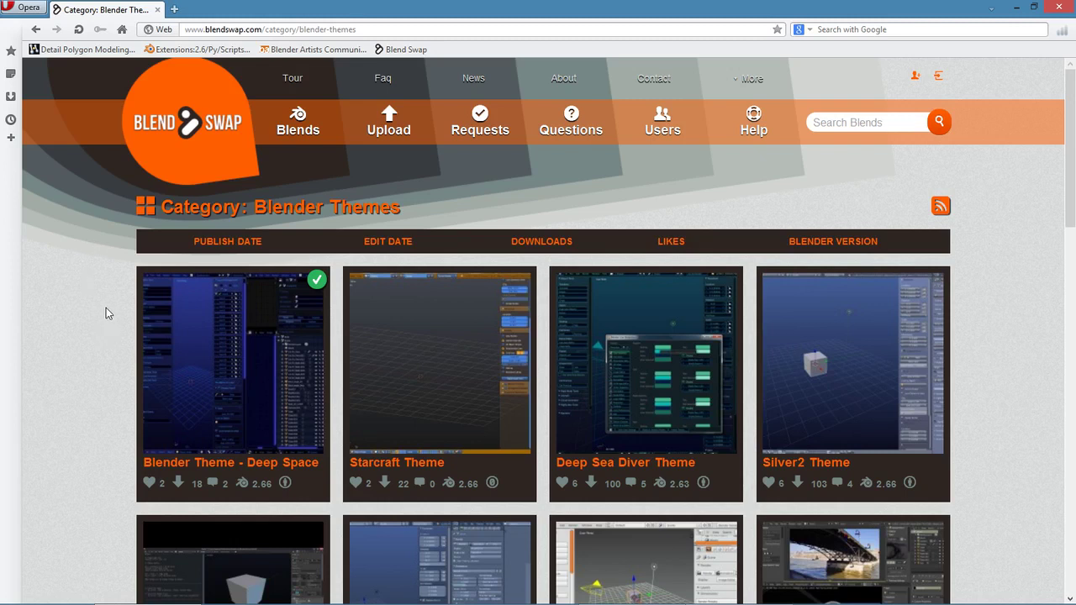
scroll(104, 308, "down", 3)
scroll(104, 308, "up", 3)
scroll(103, 310, "down", 3)
scroll(103, 308, "up", 3)
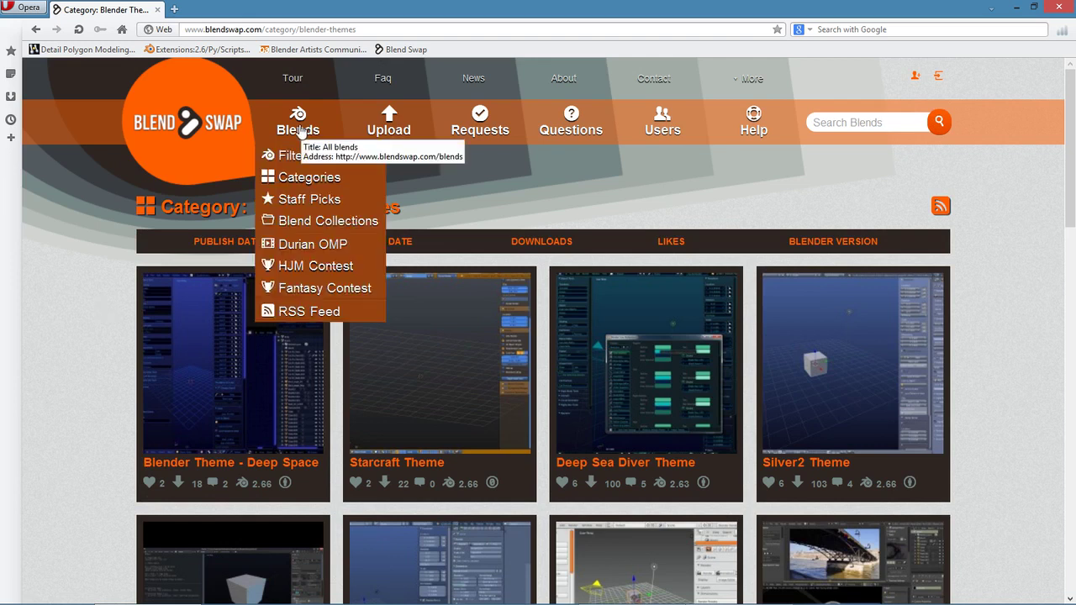
Open the Blender Theme - Deep Space page and read its description and comments.
left_click(210, 386)
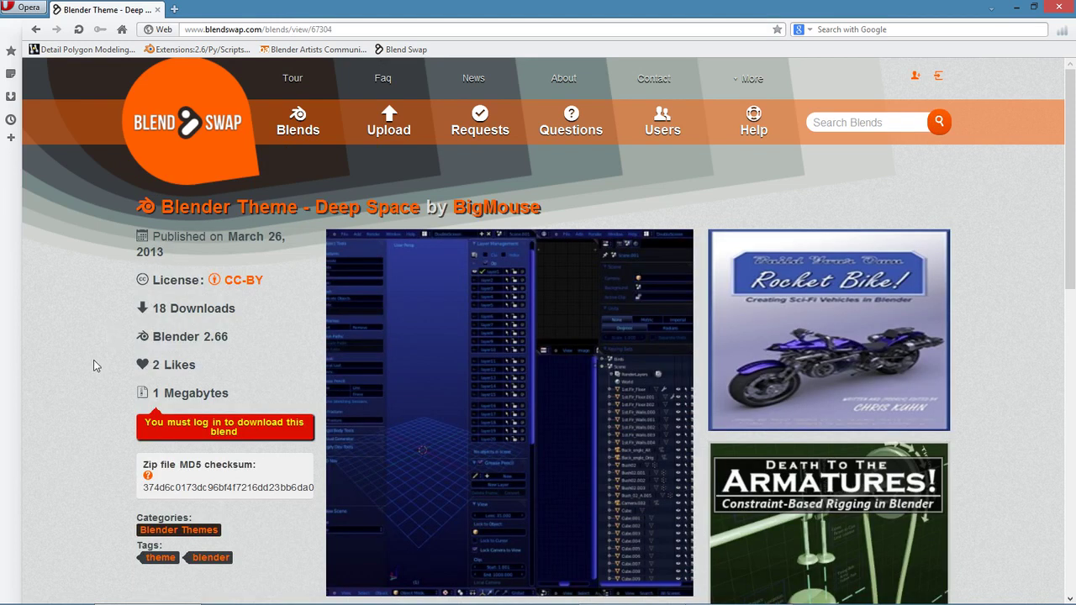
scroll(95, 364, "down", 5)
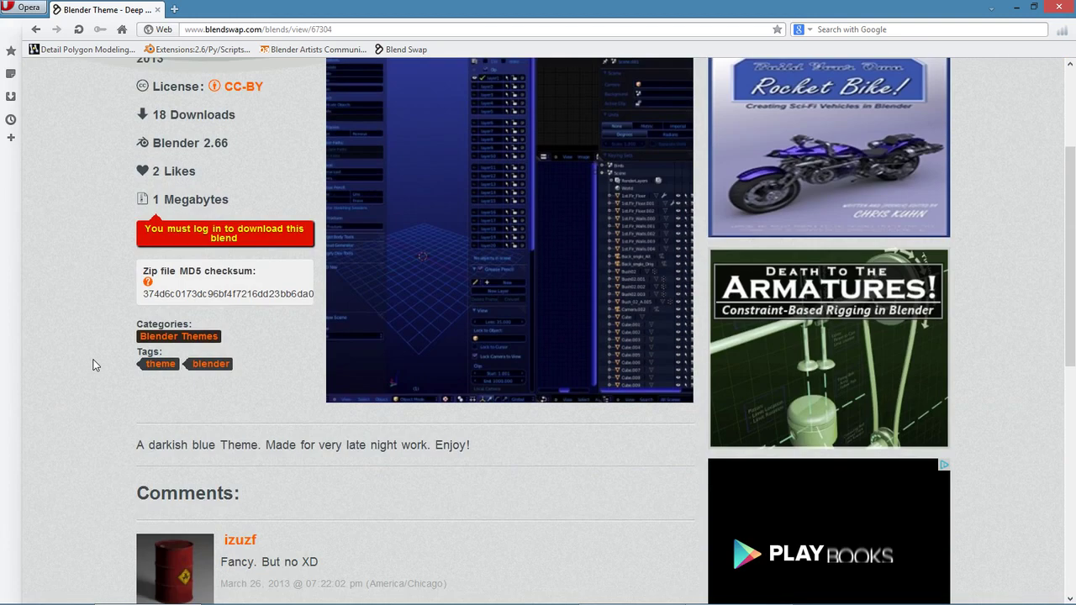
scroll(94, 365, "down", 4)
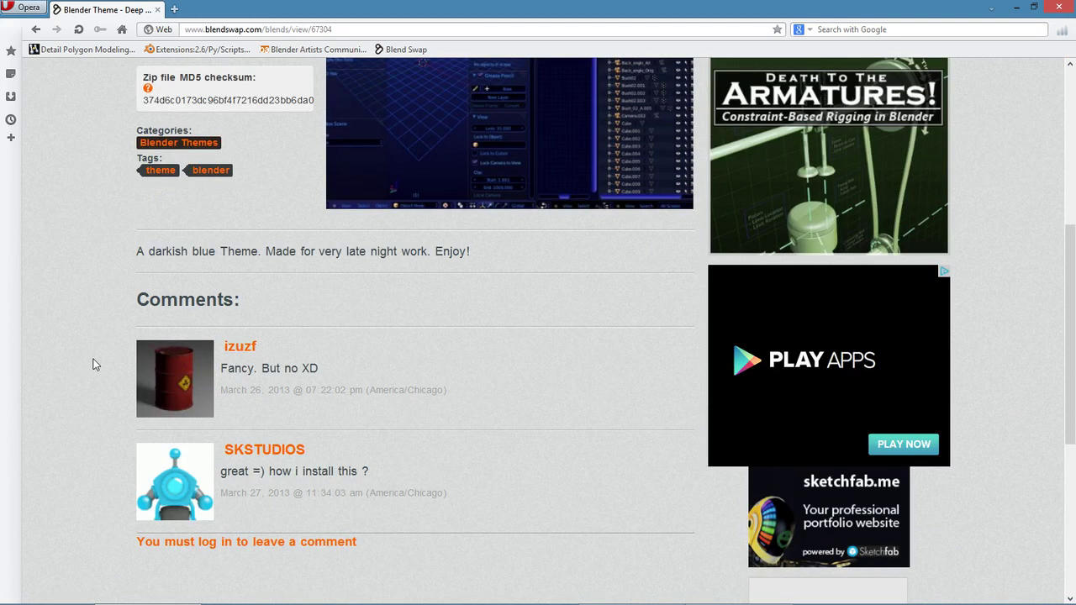
scroll(94, 365, "up", 7)
scroll(94, 364, "up", 2)
scroll(94, 365, "down", 5)
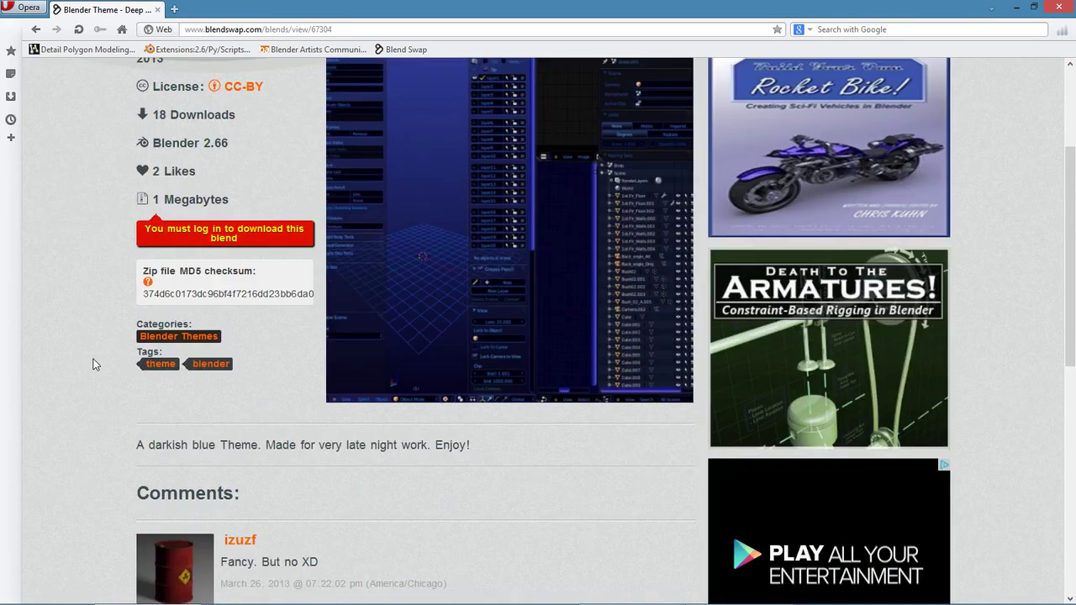
scroll(93, 363, "up", 5)
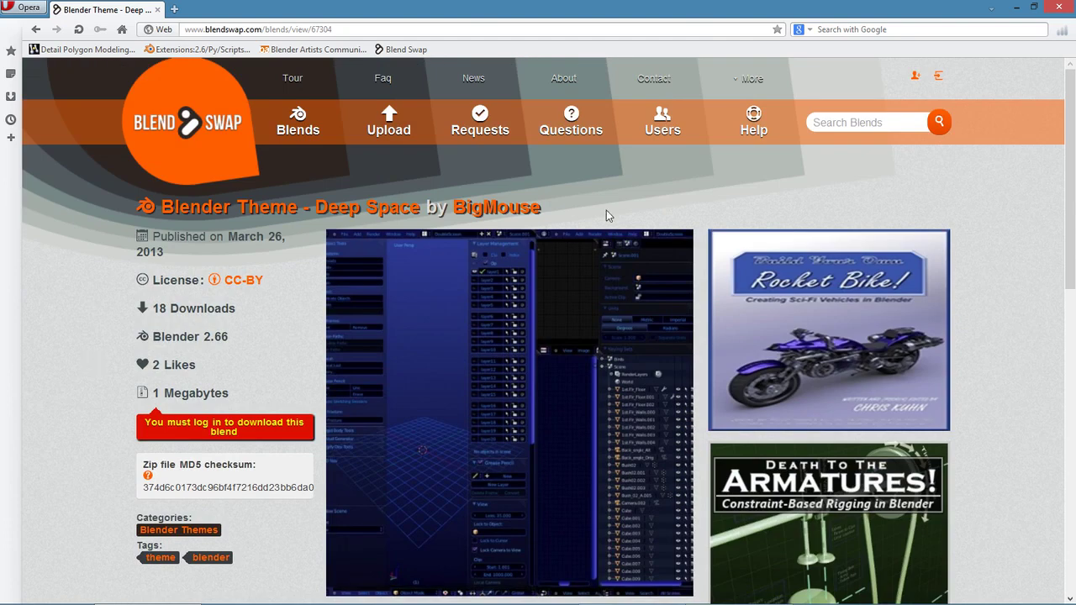
mouse_move(636, 118)
scroll(87, 239, "down", 4)
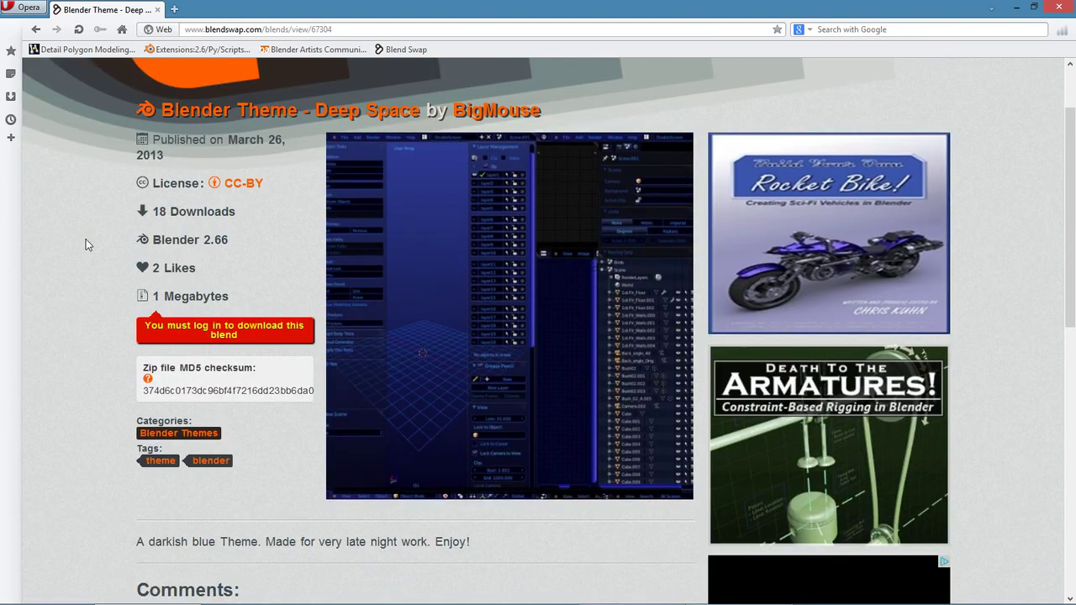
scroll(83, 239, "down", 2)
scroll(83, 239, "up", 6)
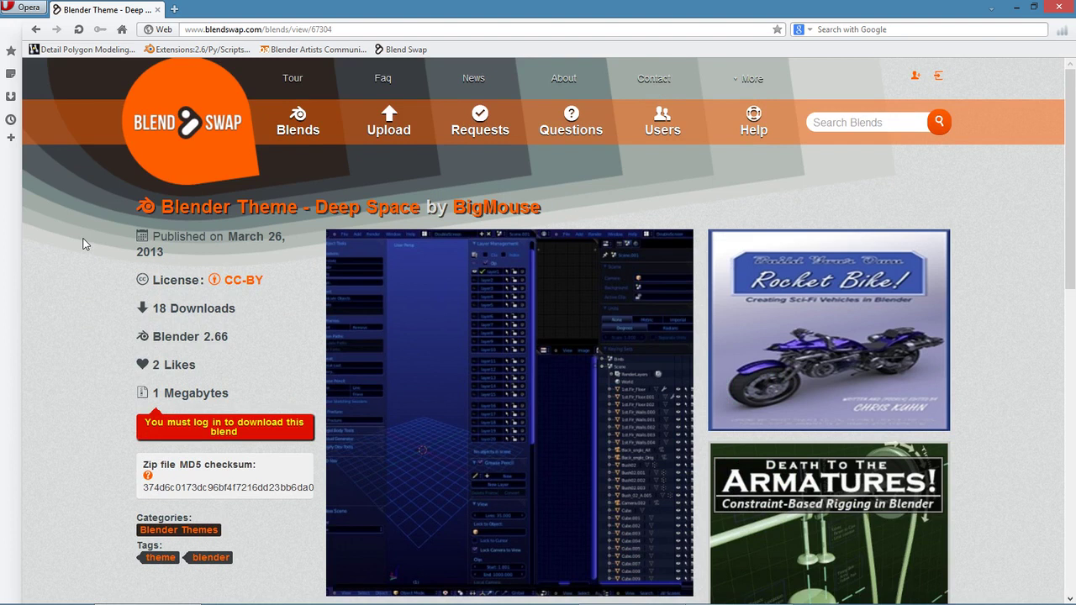
Return to the Blender Themes list and browse Maya2013, Rainy Day and Graphit v1.2.
key("alt+Left")
scroll(76, 235, "down", 3)
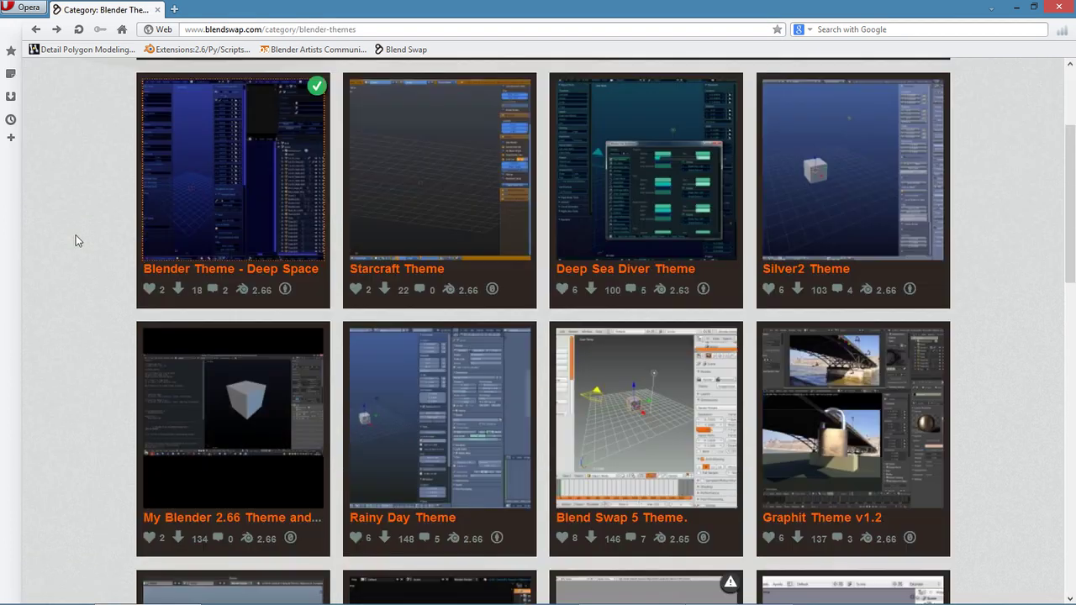
scroll(76, 240, "down", 10)
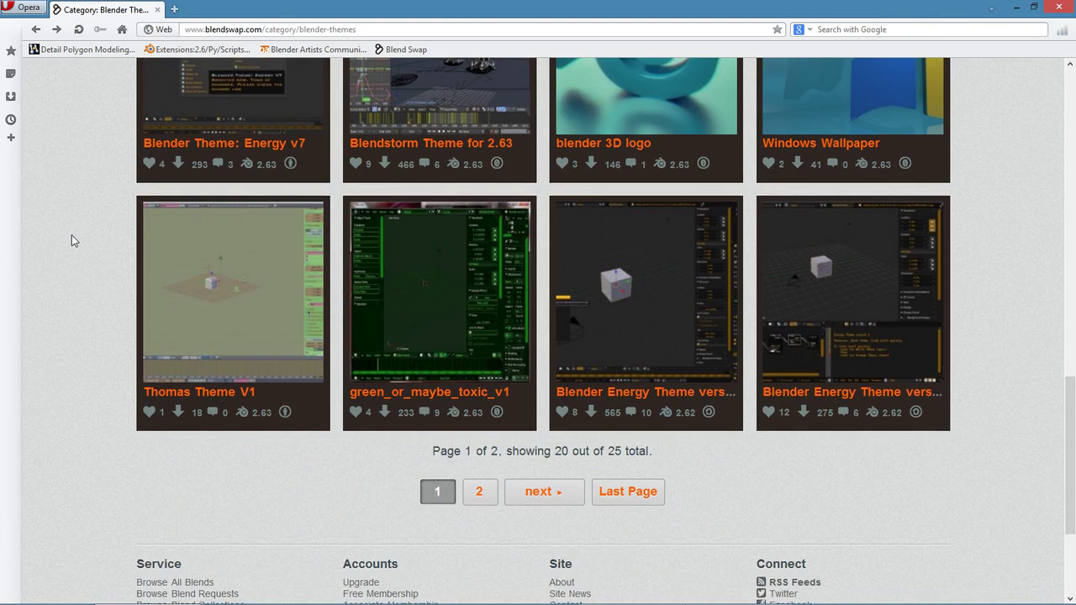
scroll(71, 241, "up", 4)
scroll(70, 239, "up", 6)
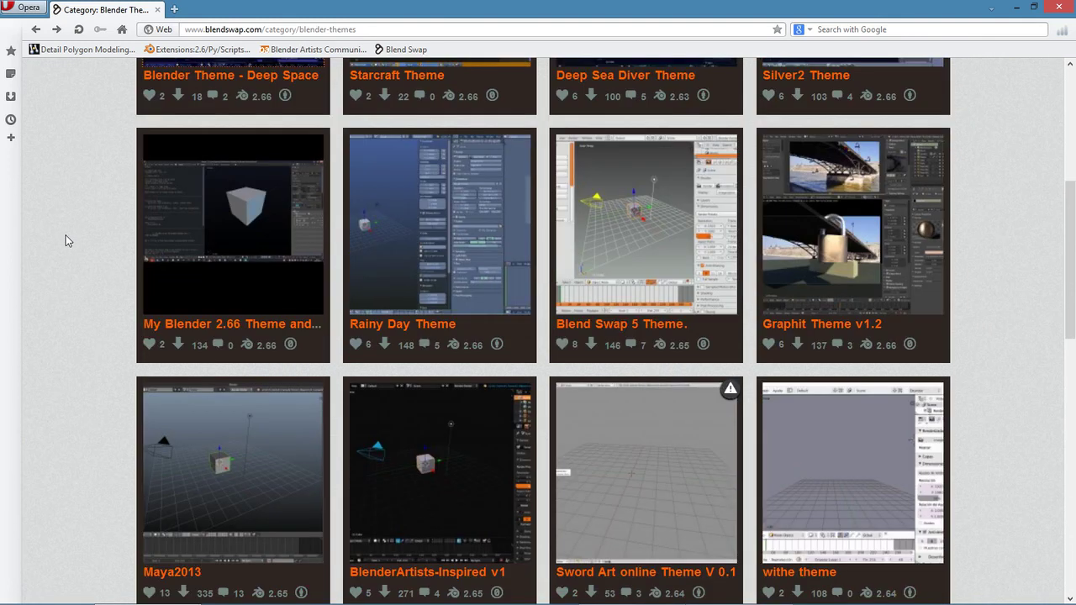
scroll(66, 241, "up", 4)
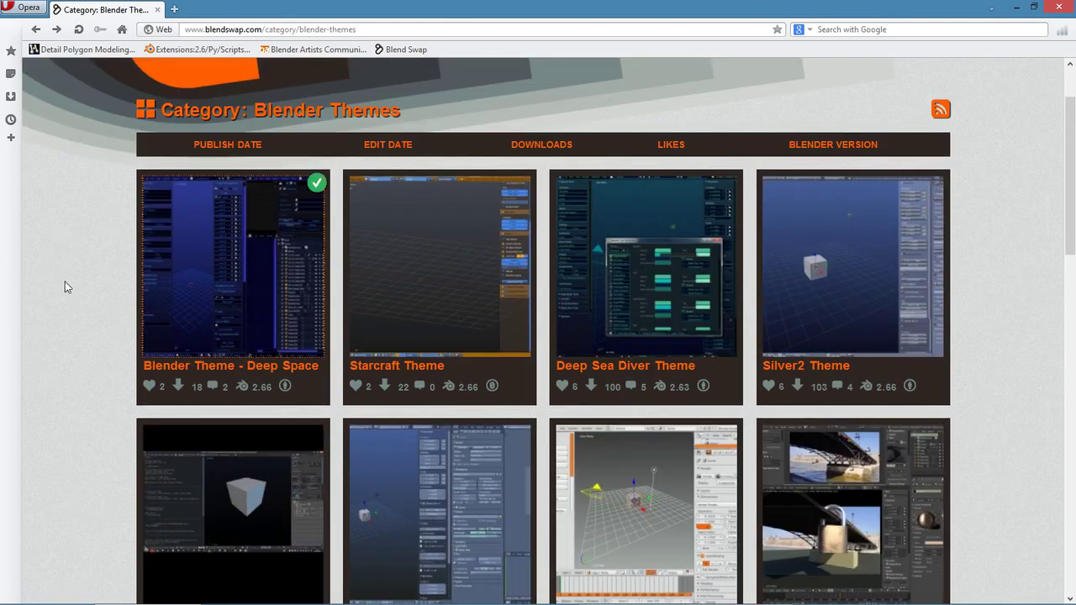
scroll(70, 278, "down", 3)
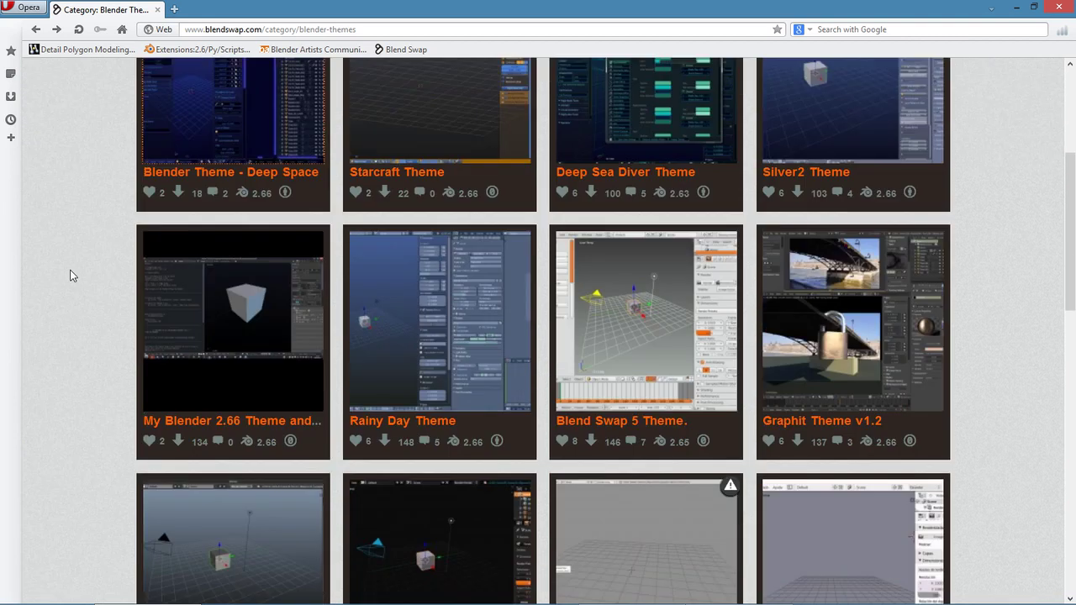
scroll(71, 275, "down", 2)
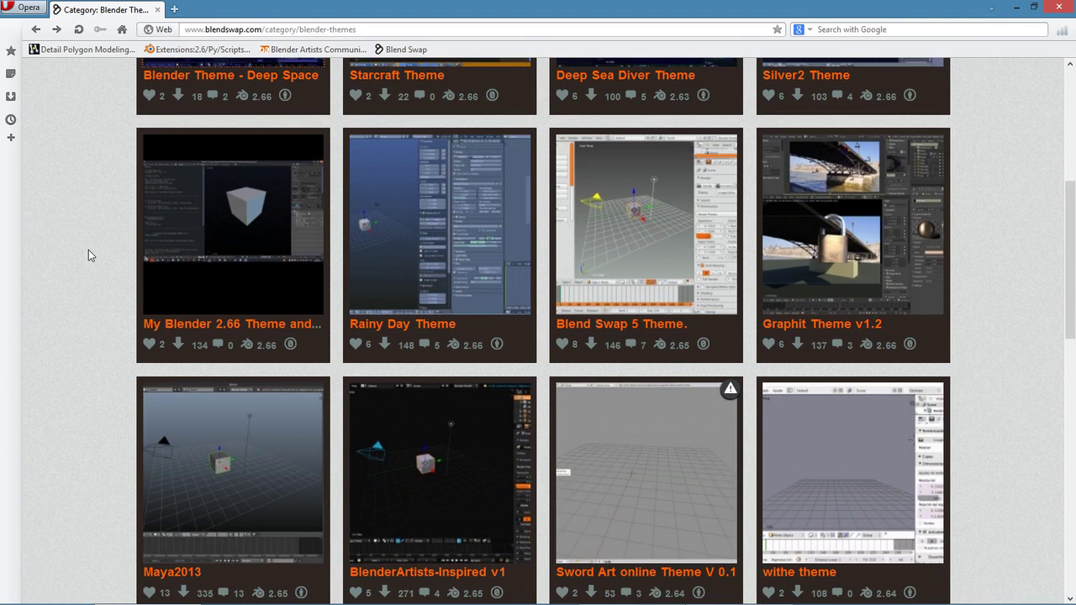
scroll(87, 250, "up", 8)
Open Blends > Categories and scroll through all category tiles, Accessories to Blender Themes.
mouse_move(287, 124)
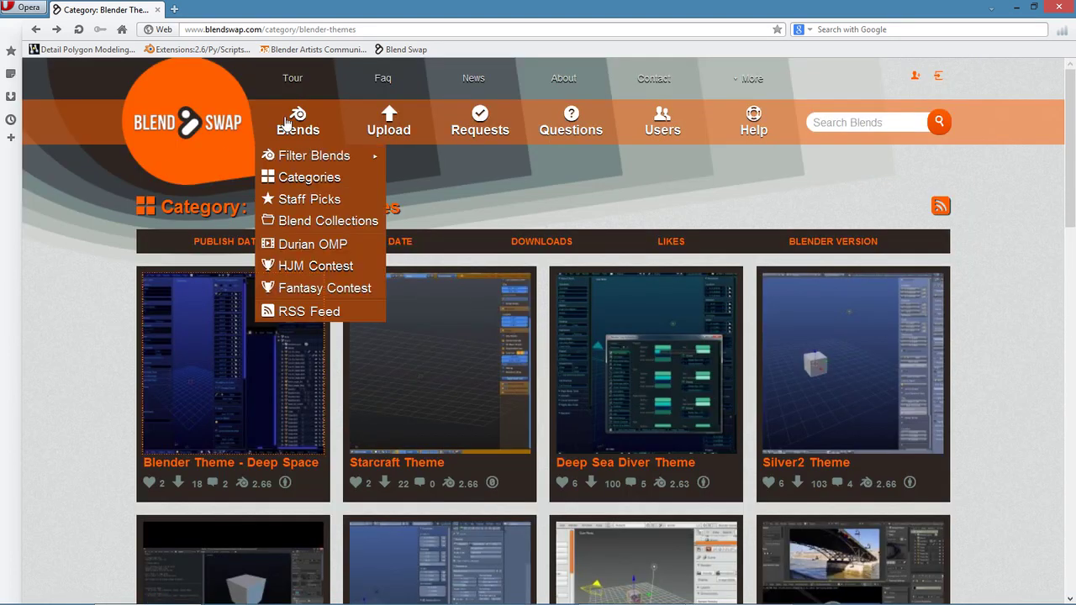
left_click(300, 176)
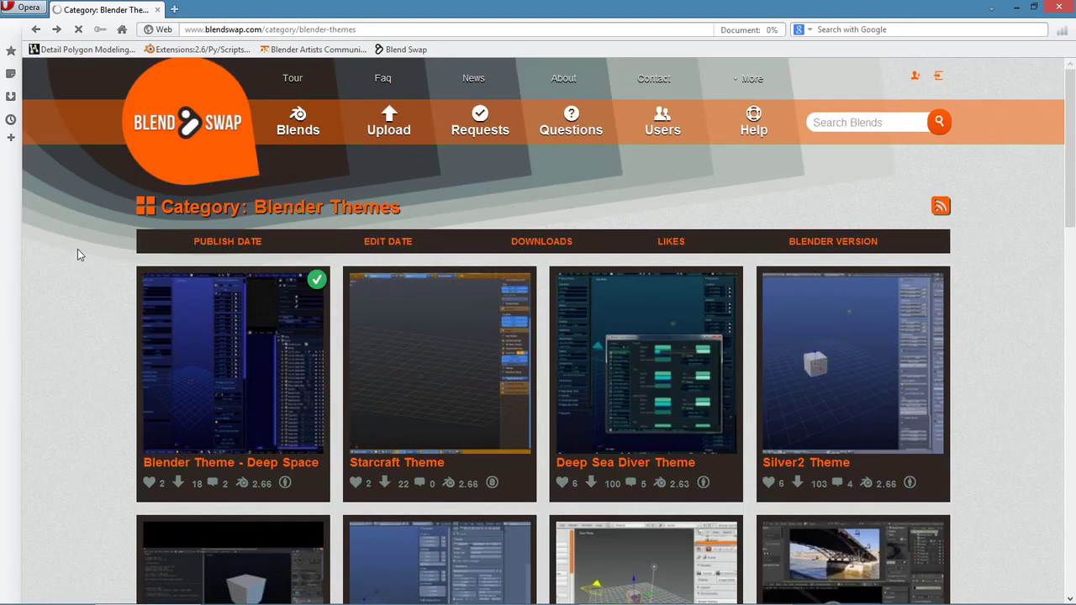
scroll(82, 260, "down", 2)
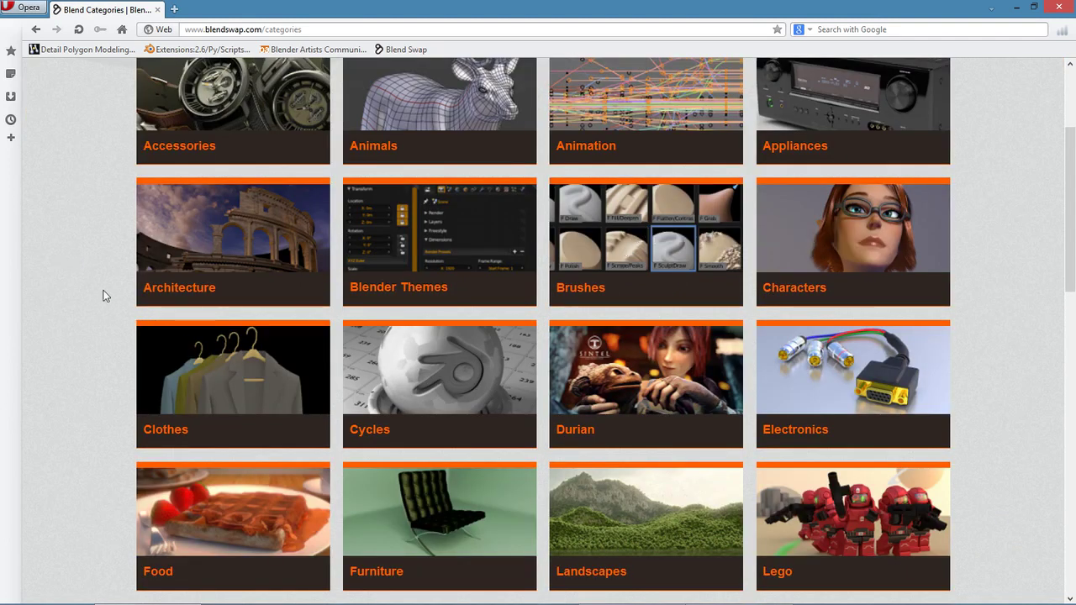
scroll(105, 294, "down", 2)
scroll(100, 292, "down", 1)
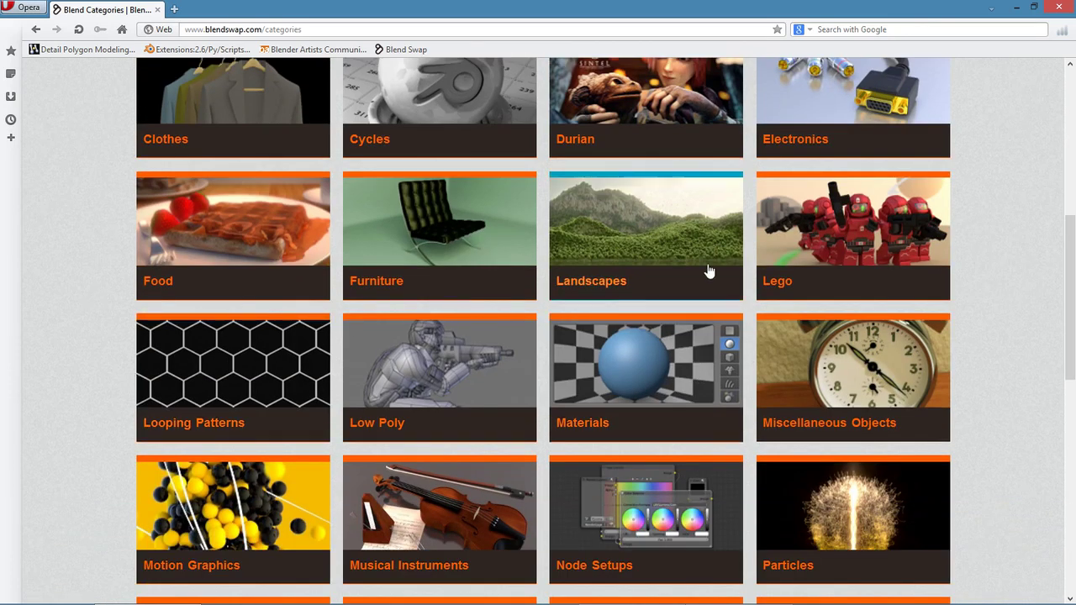
scroll(605, 284, "down", 1)
scroll(605, 284, "down", 3)
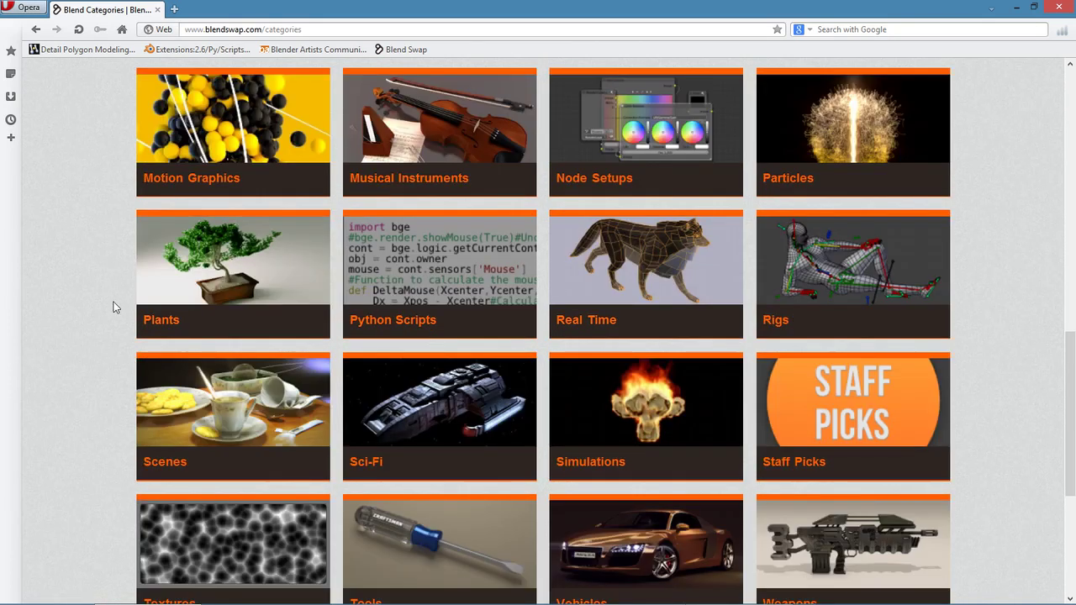
scroll(84, 311, "up", 10)
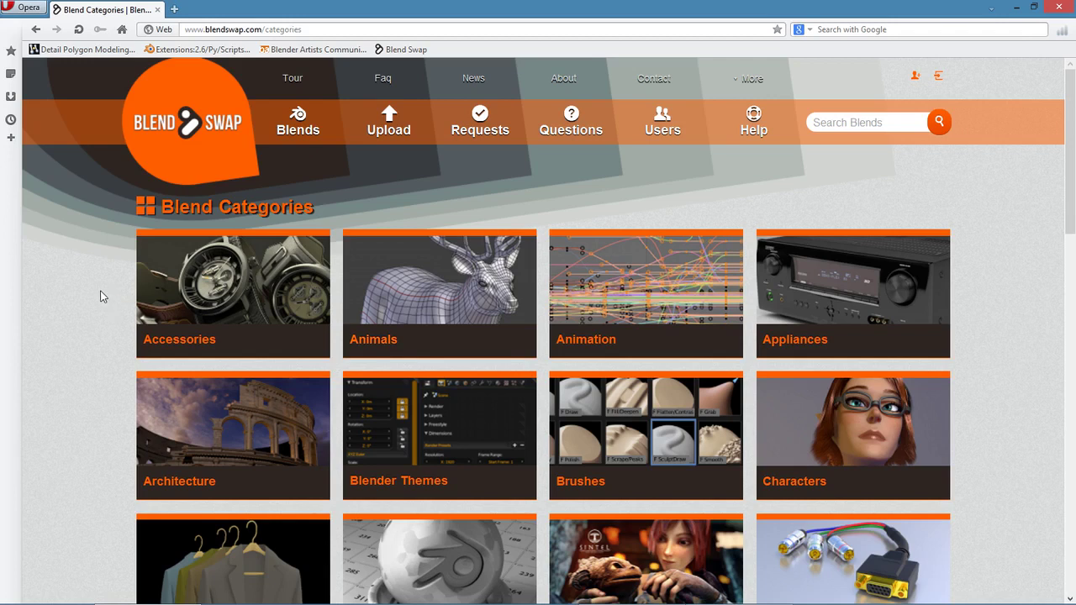
scroll(100, 296, "down", 3)
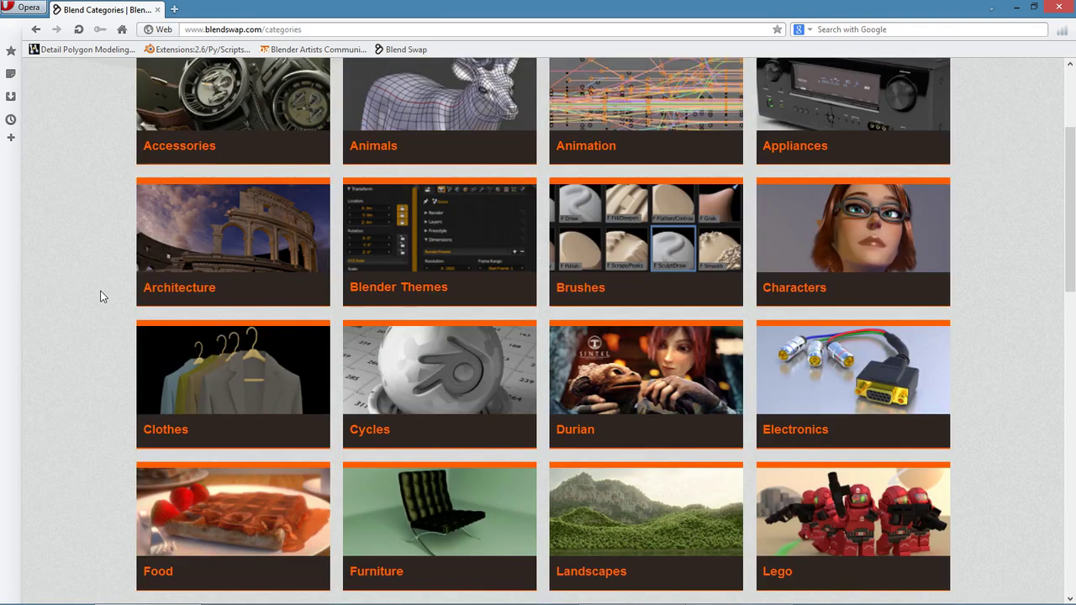
scroll(99, 296, "up", 3)
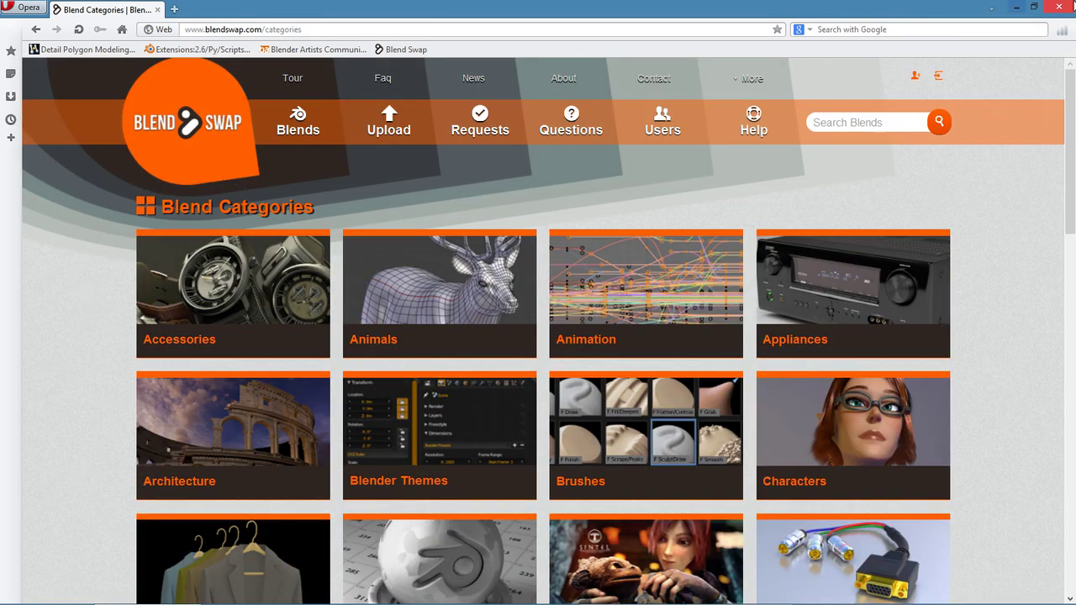
Minimise Opera and orbit Blender's viewport to face the cube more directly.
left_click(1056, 7)
middle_click_drag(299, 309, 340, 311)
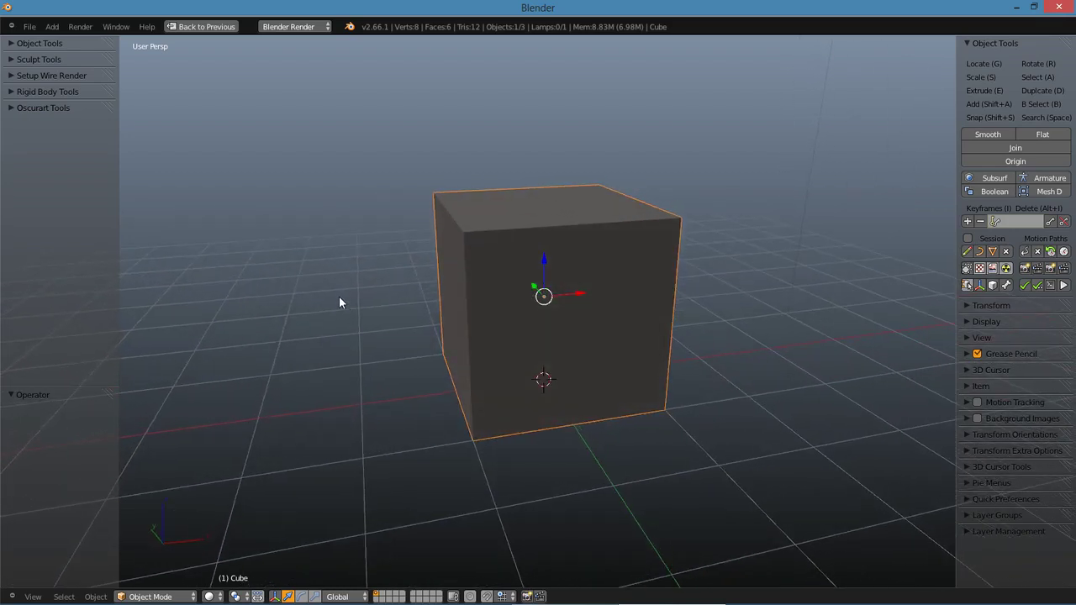